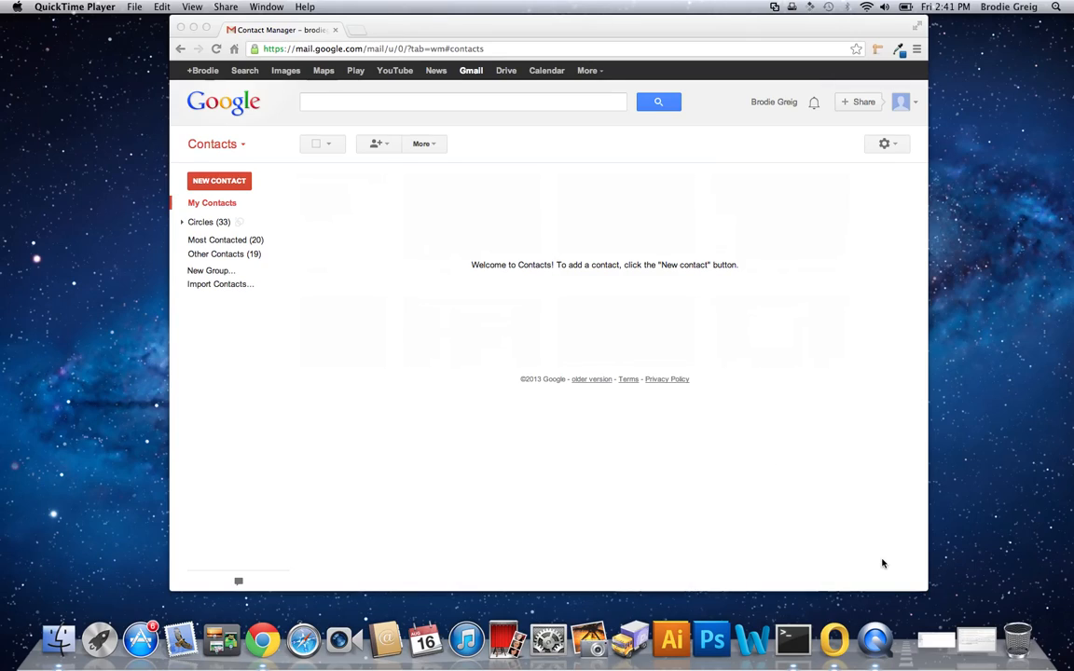
Step: Switch to Outlook and copy the contact details of the MyList contact group
left_click(837, 640)
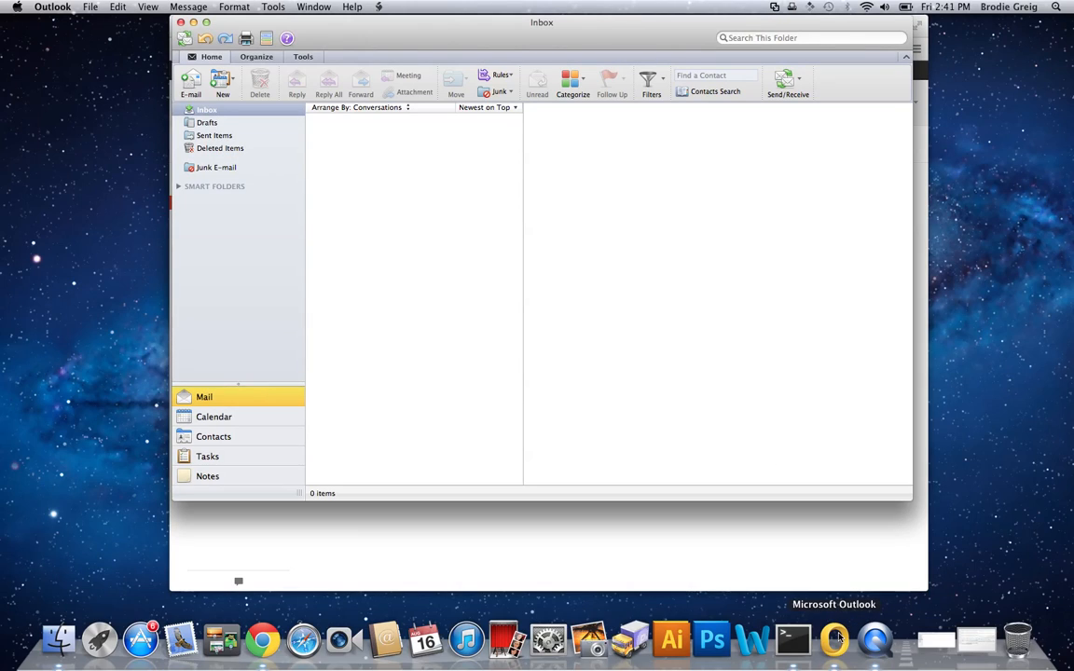
left_click(248, 444)
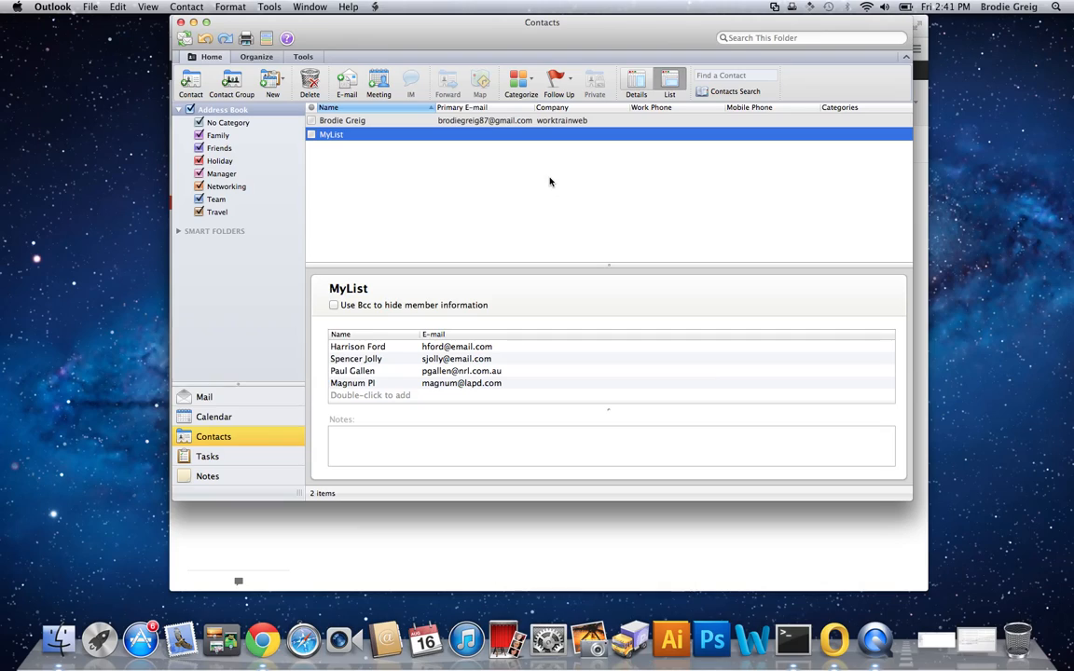
right_click(351, 138)
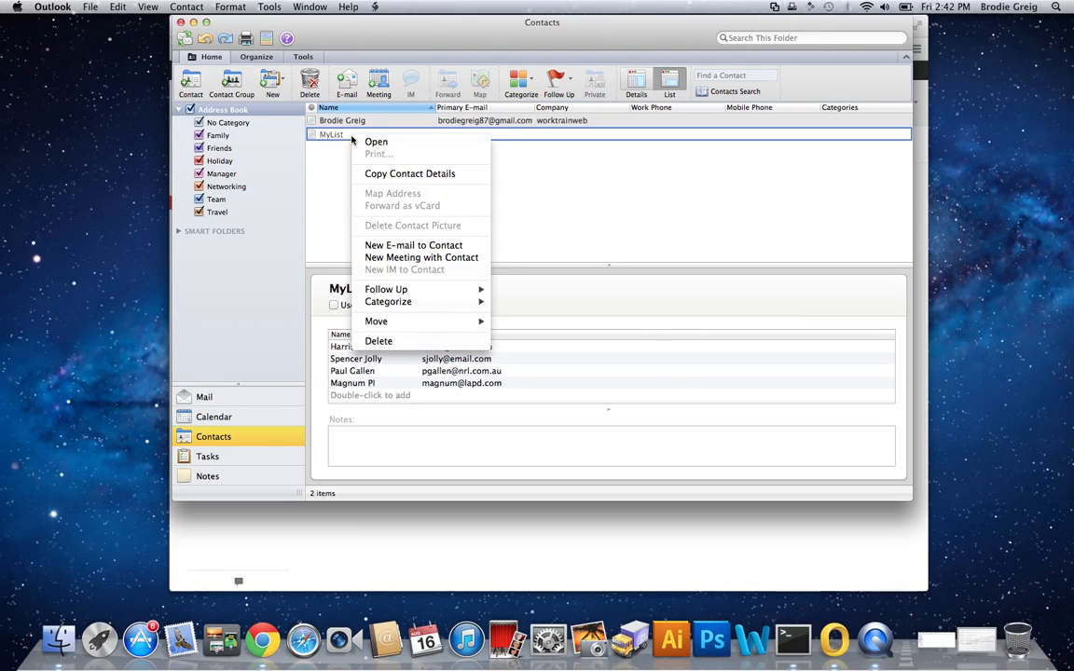
left_click(392, 173)
right_click(347, 132)
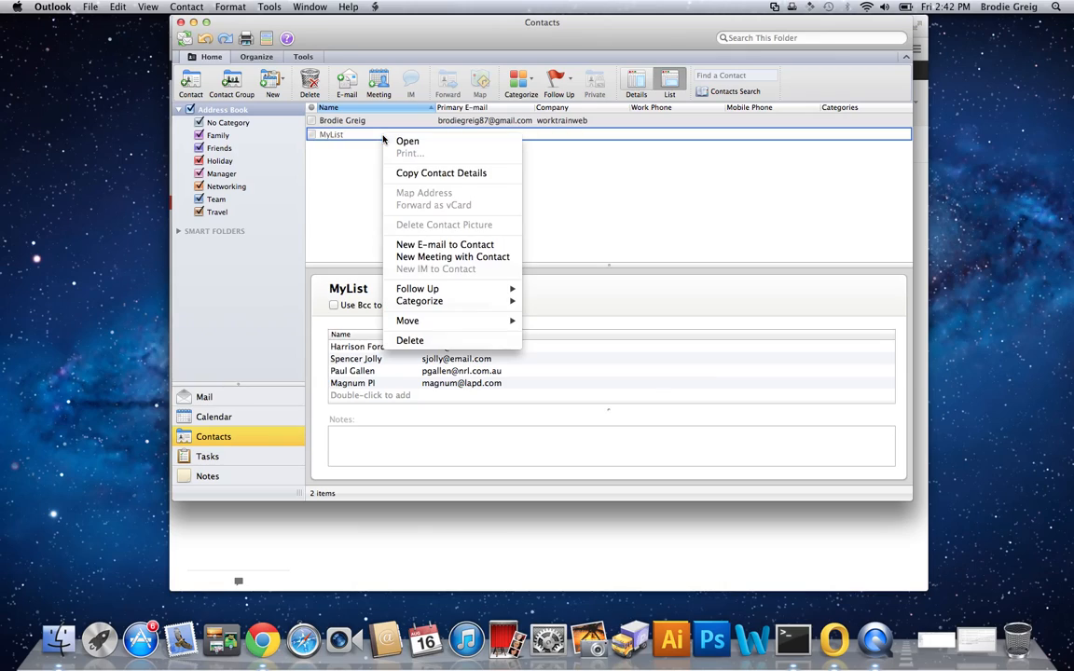
left_click(423, 173)
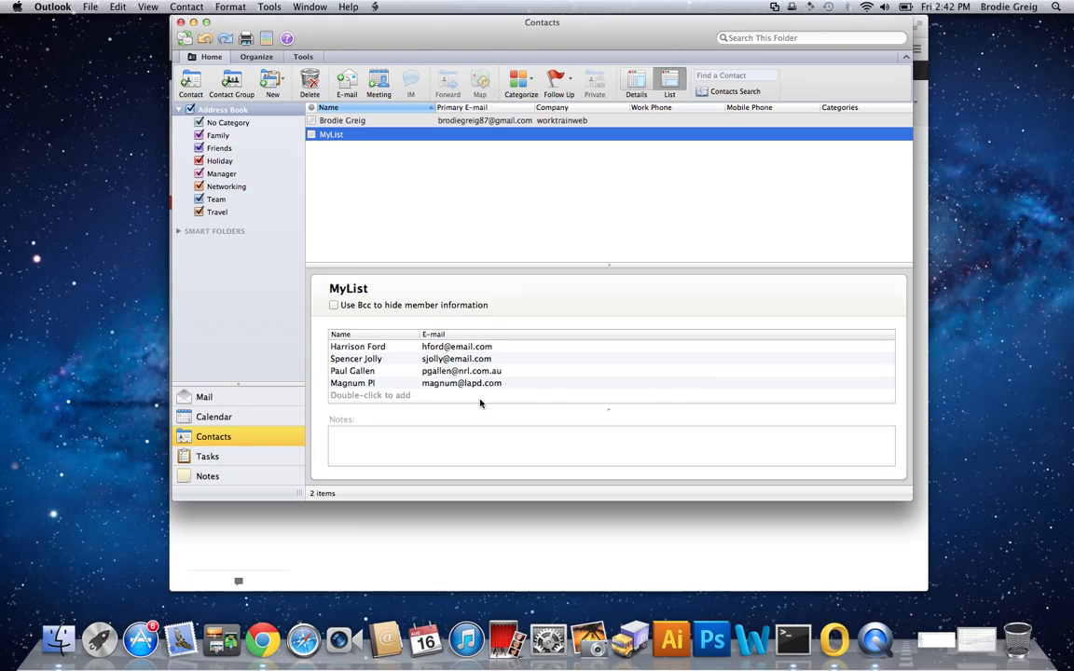
Step: Open Excel, create a blank workbook and move its window toward the middle of the desktop
key("super+space")
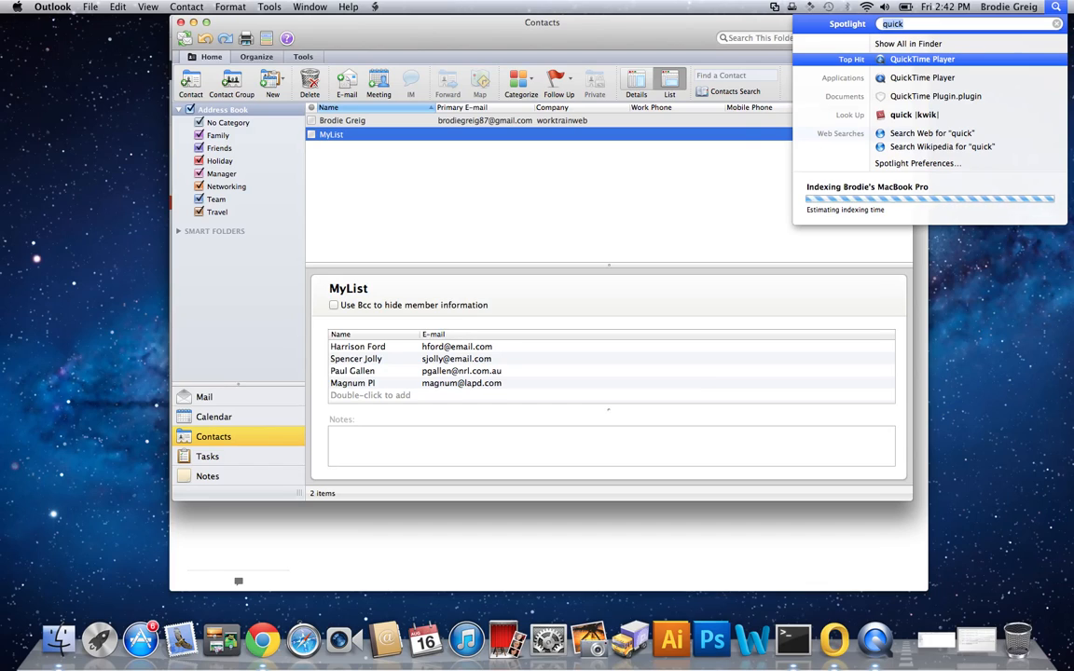
type("excel")
key("Return")
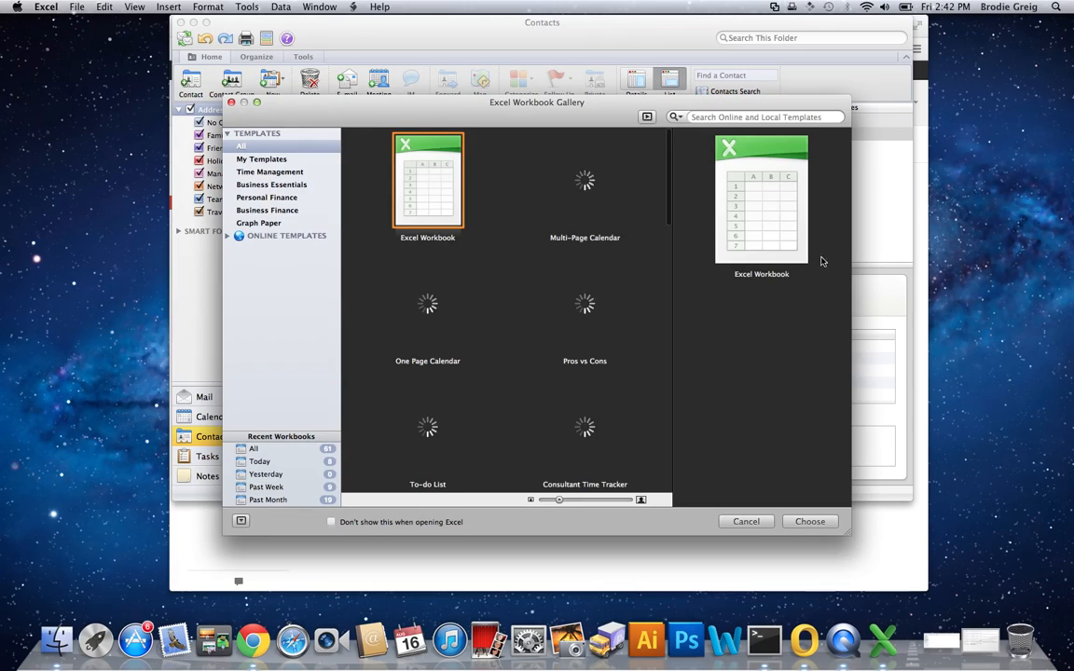
double_click(423, 207)
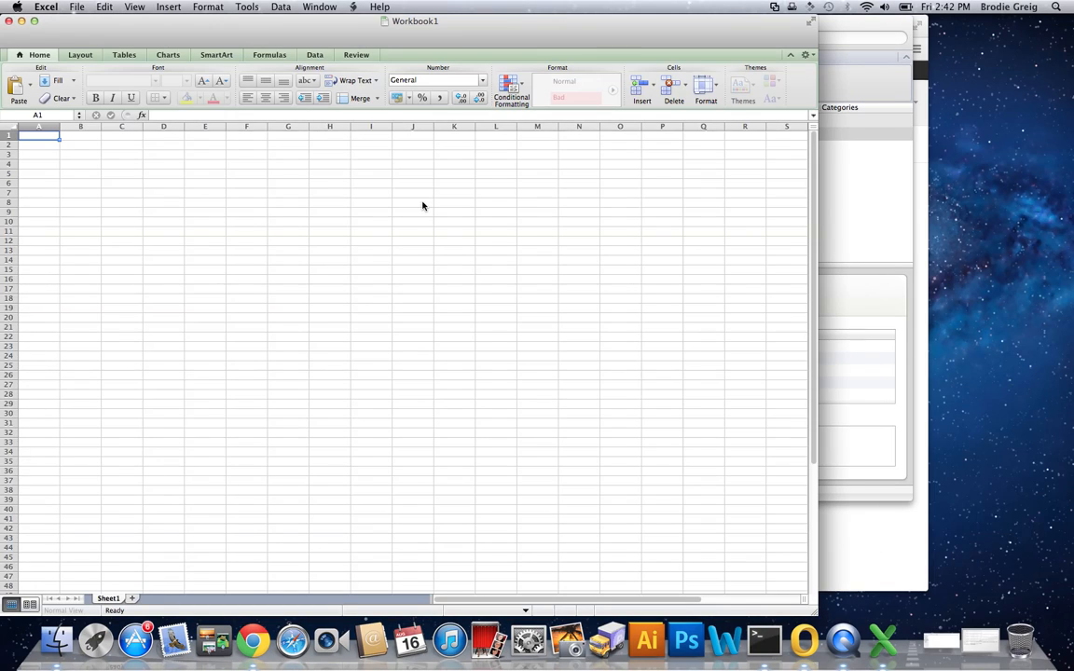
mouse_move(438, 19)
left_mouse_down()
mouse_move(616, 20)
mouse_move(590, 19)
left_mouse_up()
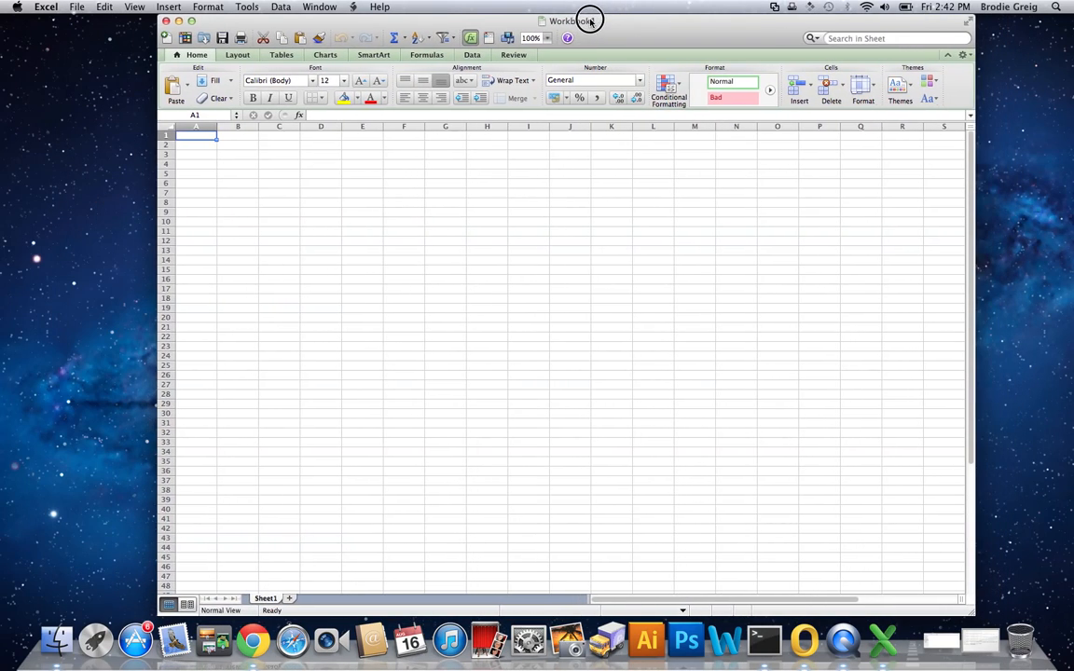
Step: Paste the copied contact group details into the sheet starting at cell A1
left_click(206, 134)
right_click(206, 137)
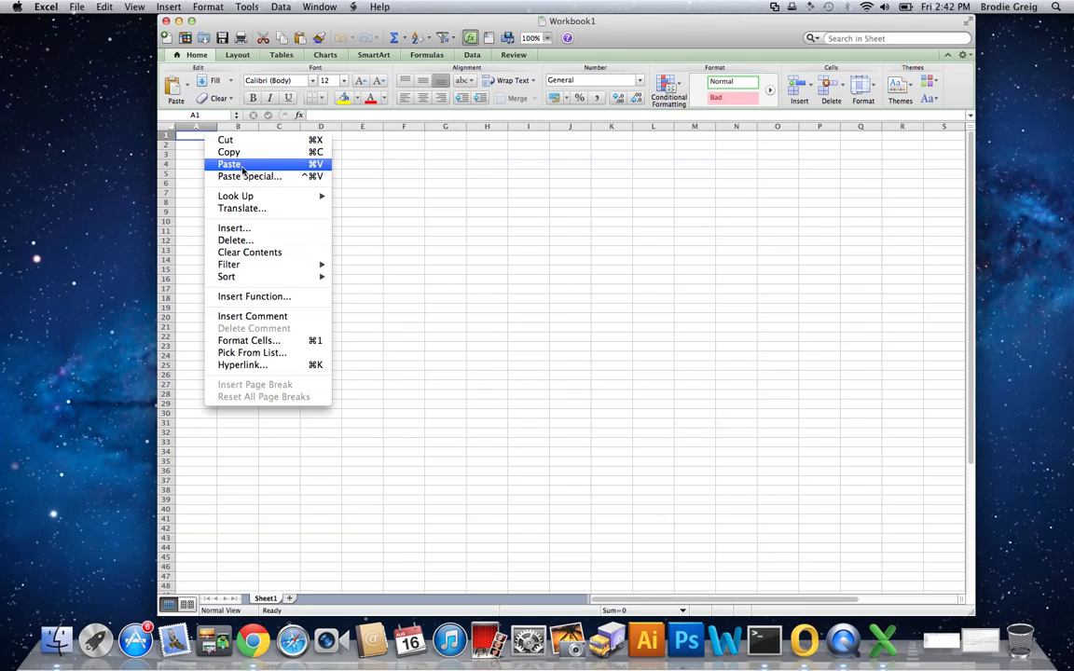
left_click(241, 164)
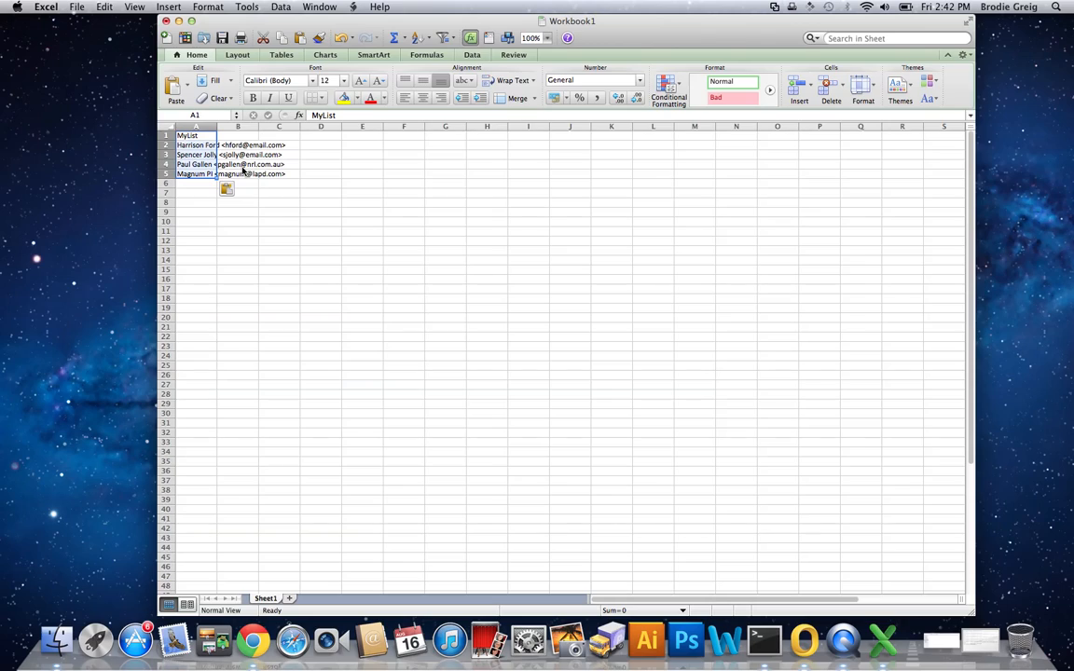
left_click(280, 232)
Step: Examine the pasted entries in cells A1 to A5 to see how names and email addresses are combined
left_click(198, 137)
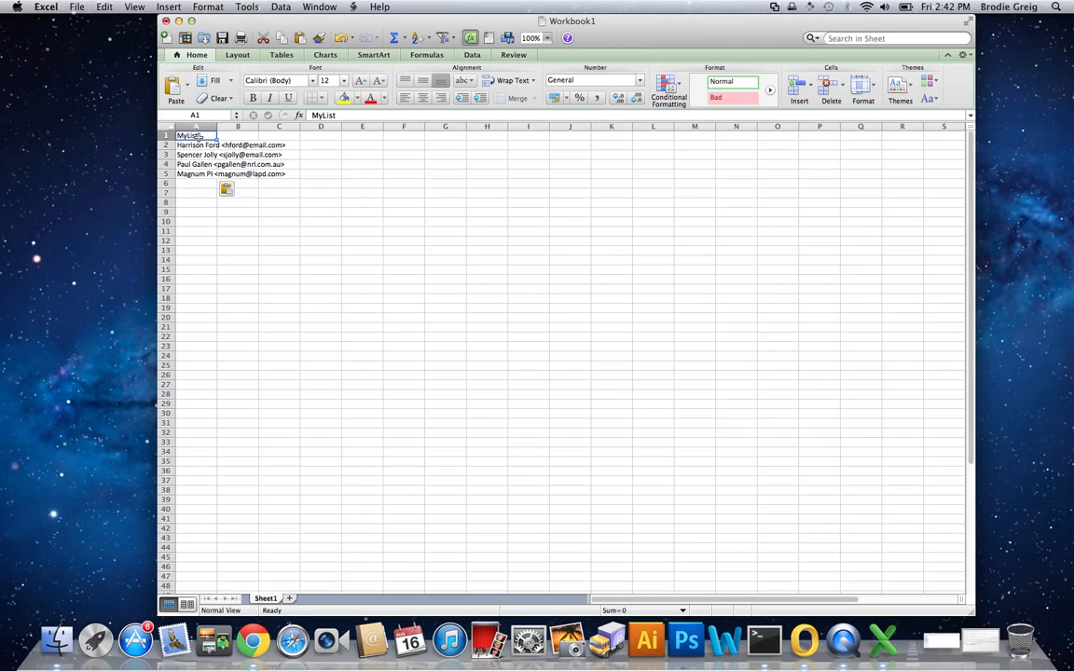
key("Down")
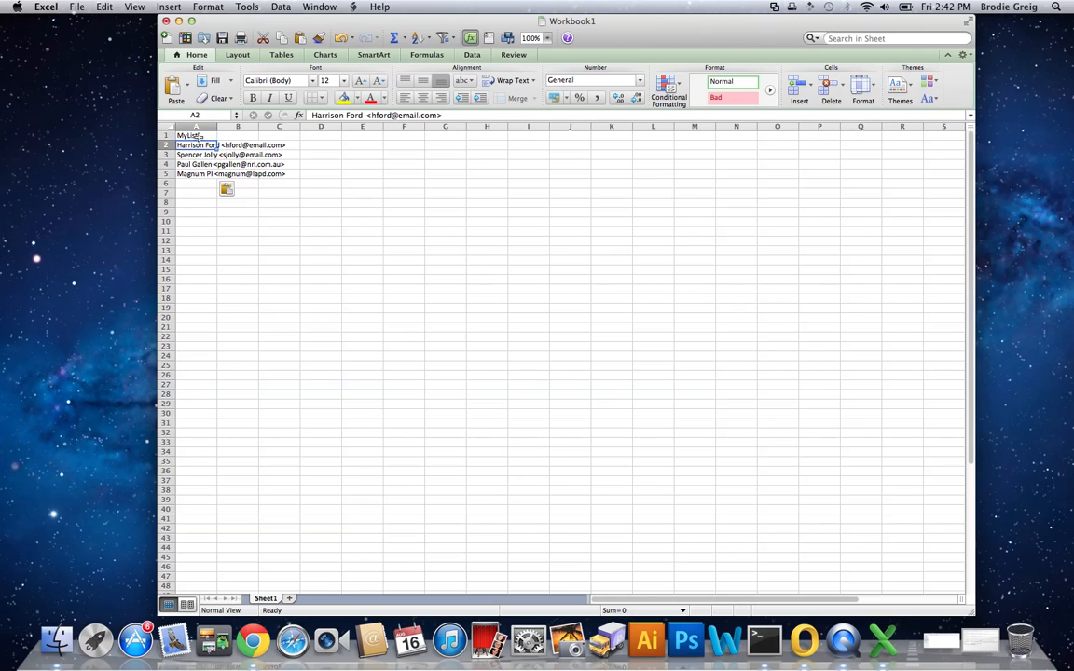
key("Down")
key("Down")
key("Down")
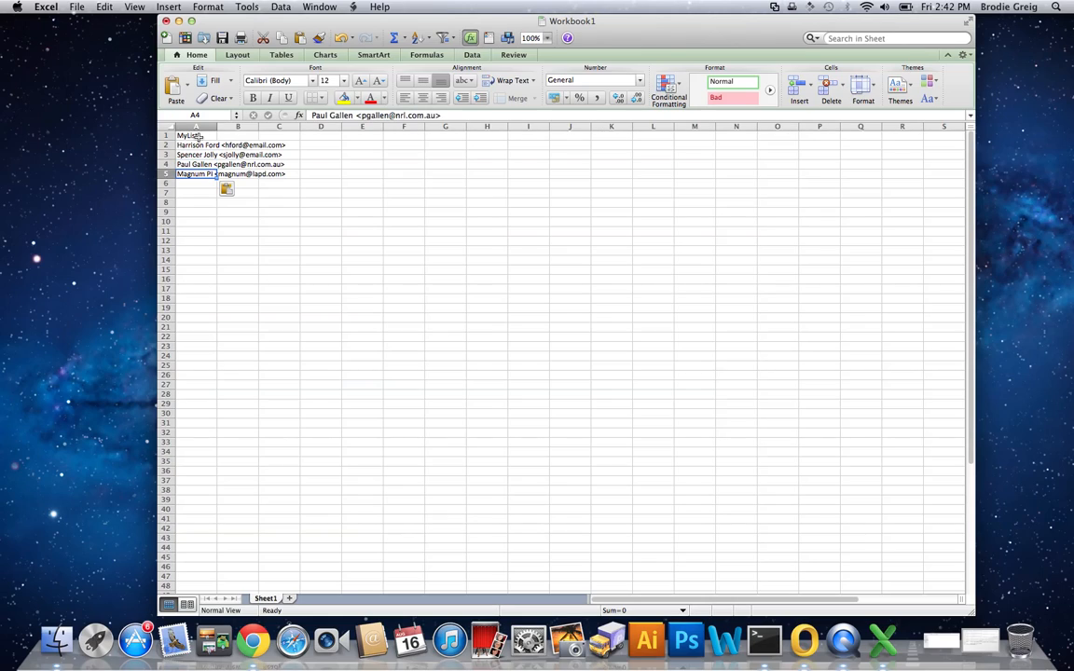
key("Up")
key("Up")
key("Up")
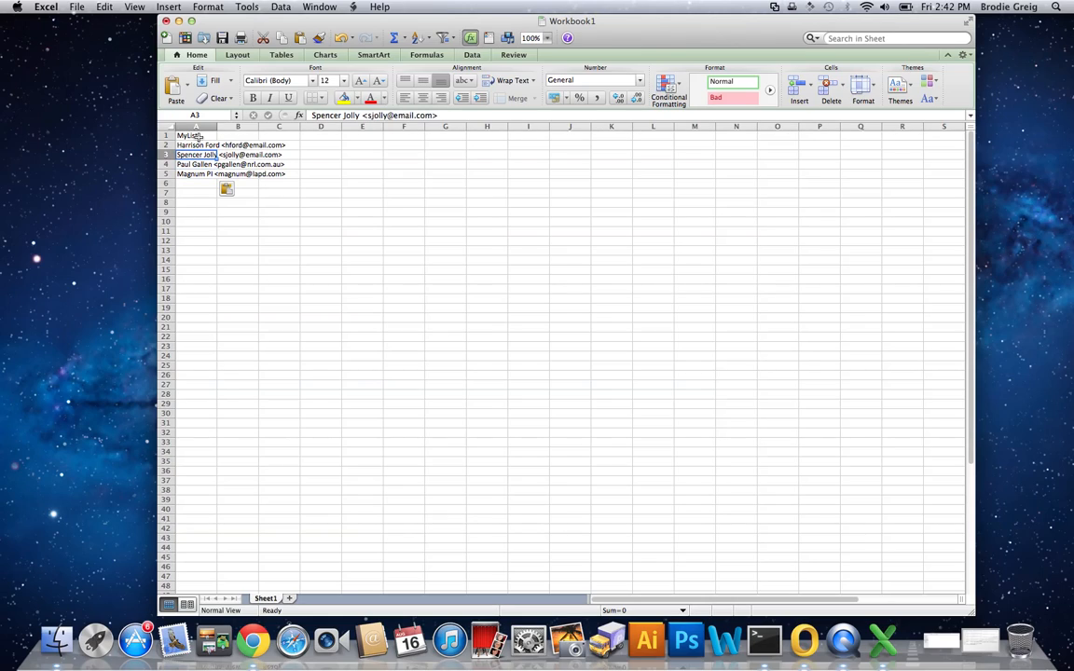
key("Down")
key("Down")
key("Down")
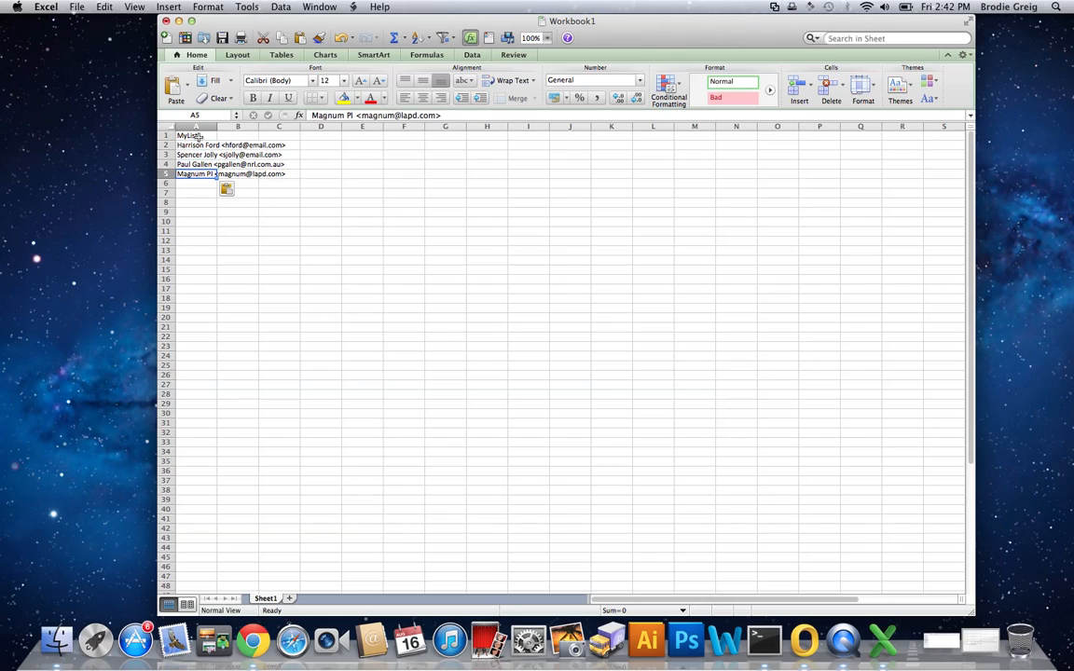
key("Up")
key("Up")
key("Up")
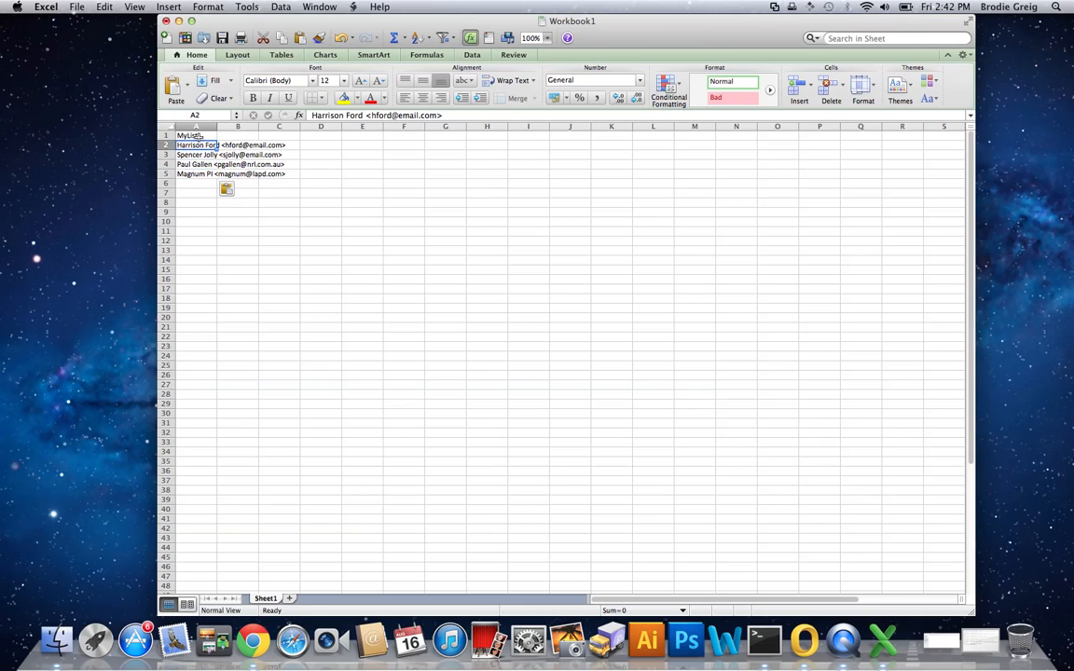
Step: Replace the heading in cell A1 with Name and enter Email as the heading in B1
double_click(207, 137)
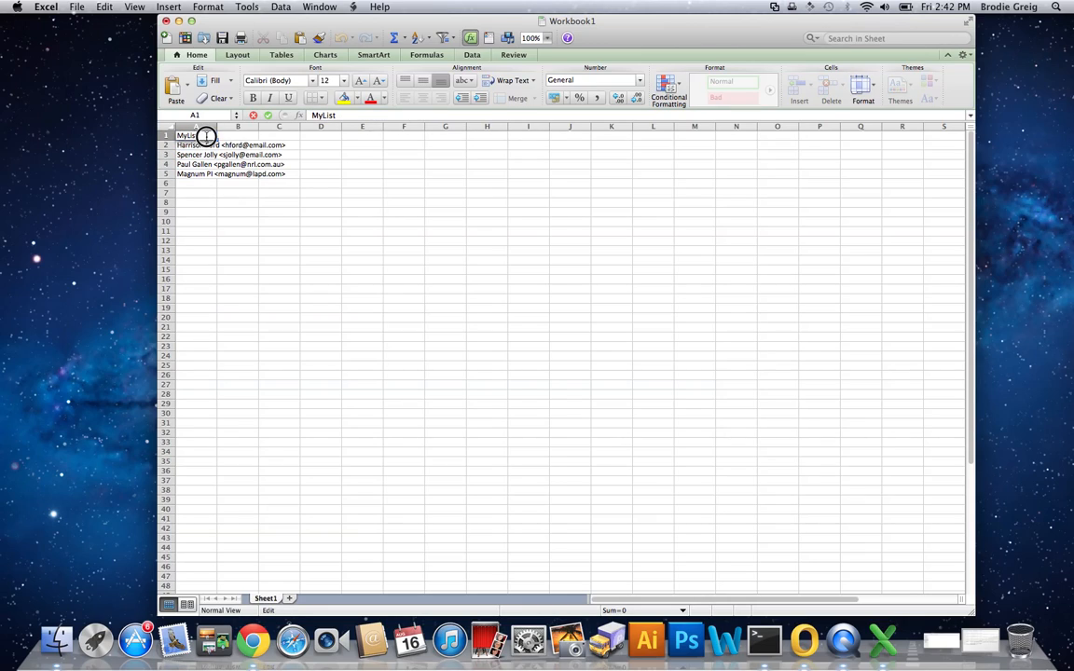
type("Name")
double_click(237, 136)
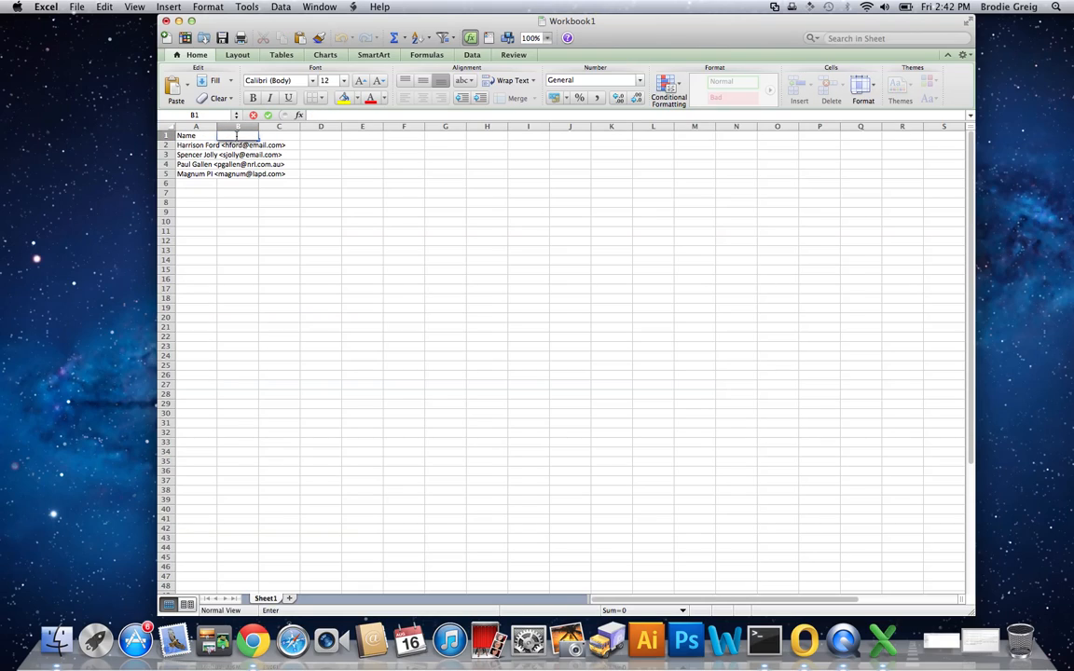
type("Email")
key("Return")
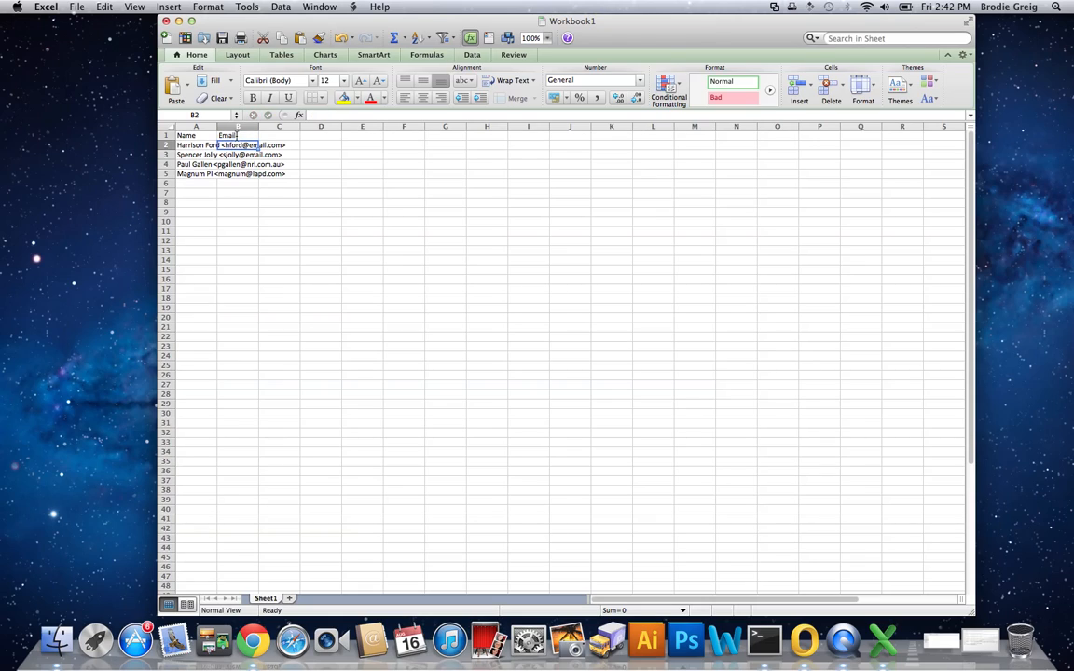
Step: Widen column A to give the pasted contact entries more room
left_click(201, 146)
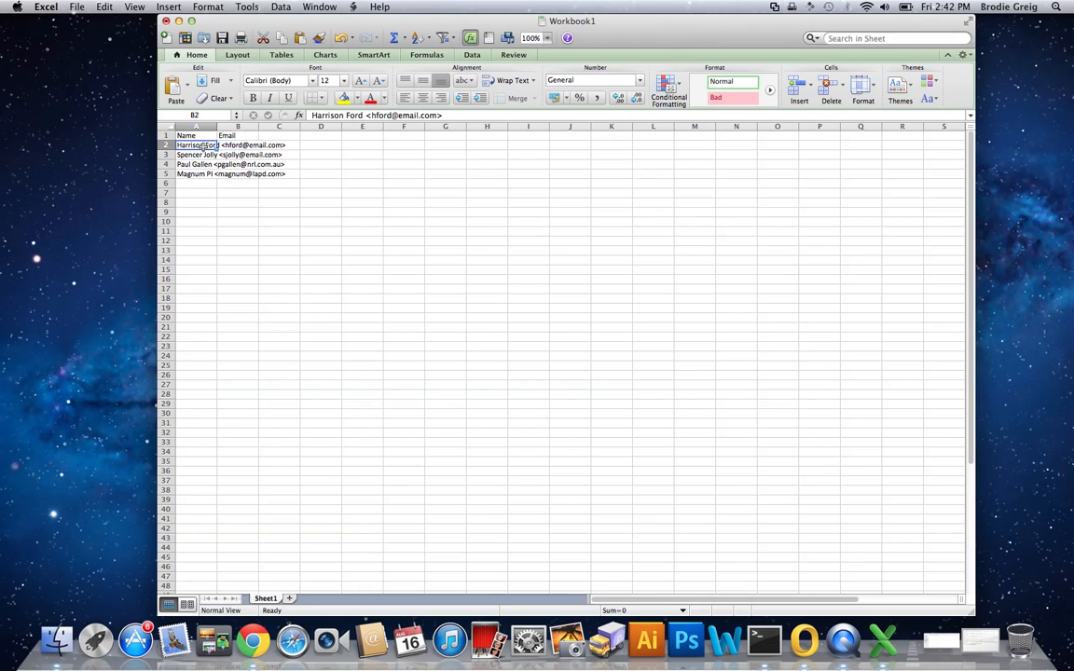
left_click_drag(217, 129, 246, 130)
left_click(284, 183)
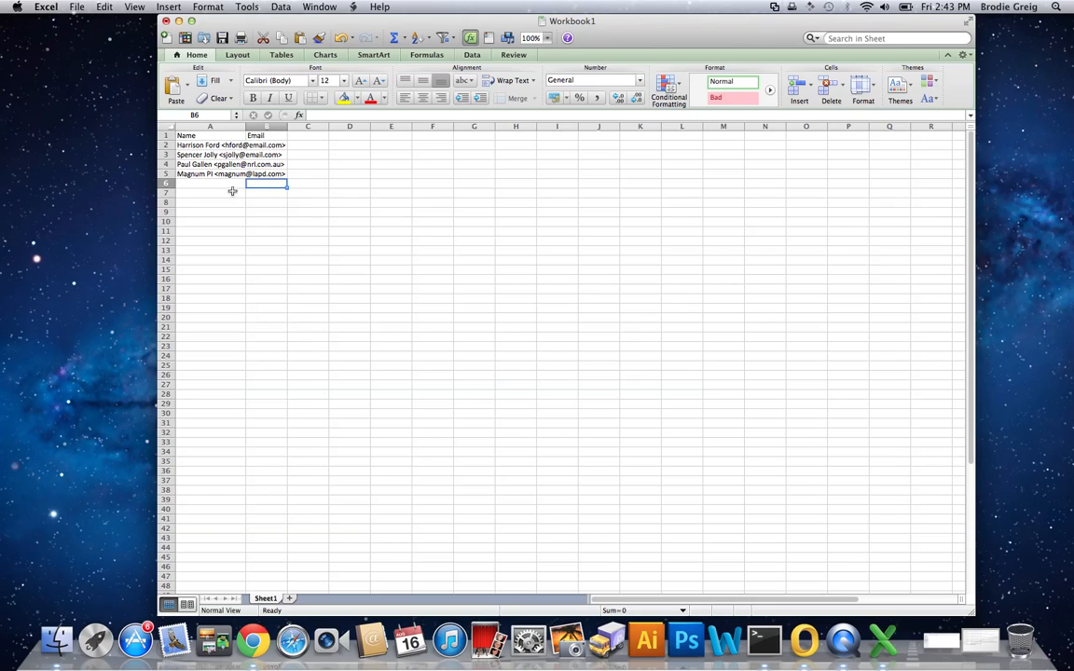
Step: Split cells A2:A5 with Text to Columns as delimited data, using only "<" as a custom delimiter instead of Tab
left_click(240, 145)
left_click_drag(205, 173, 204, 144)
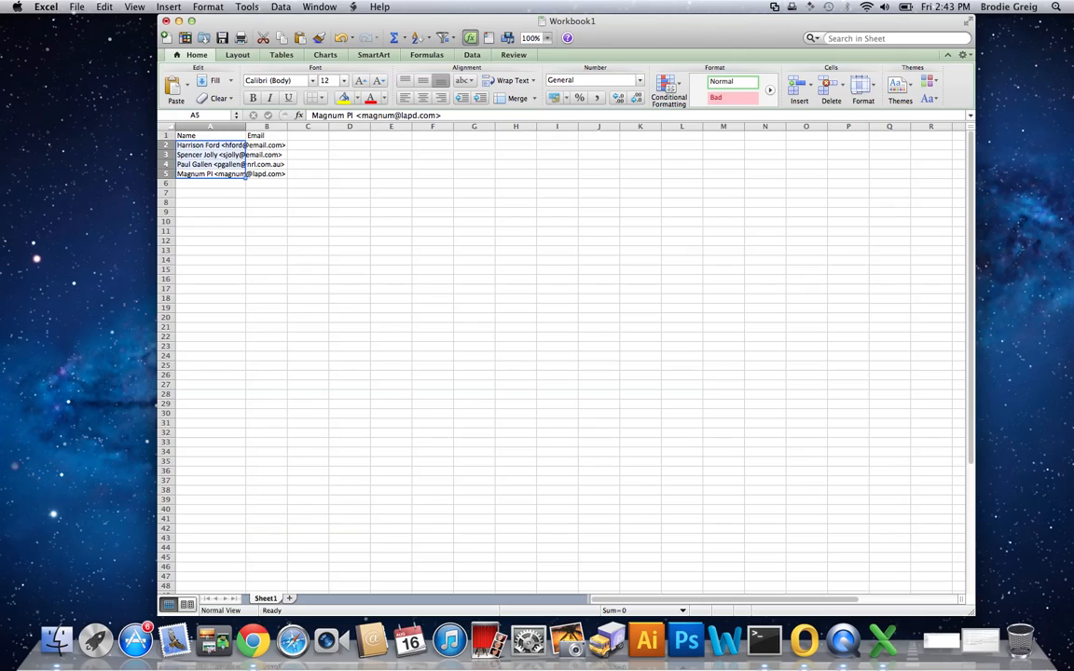
left_click(281, 7)
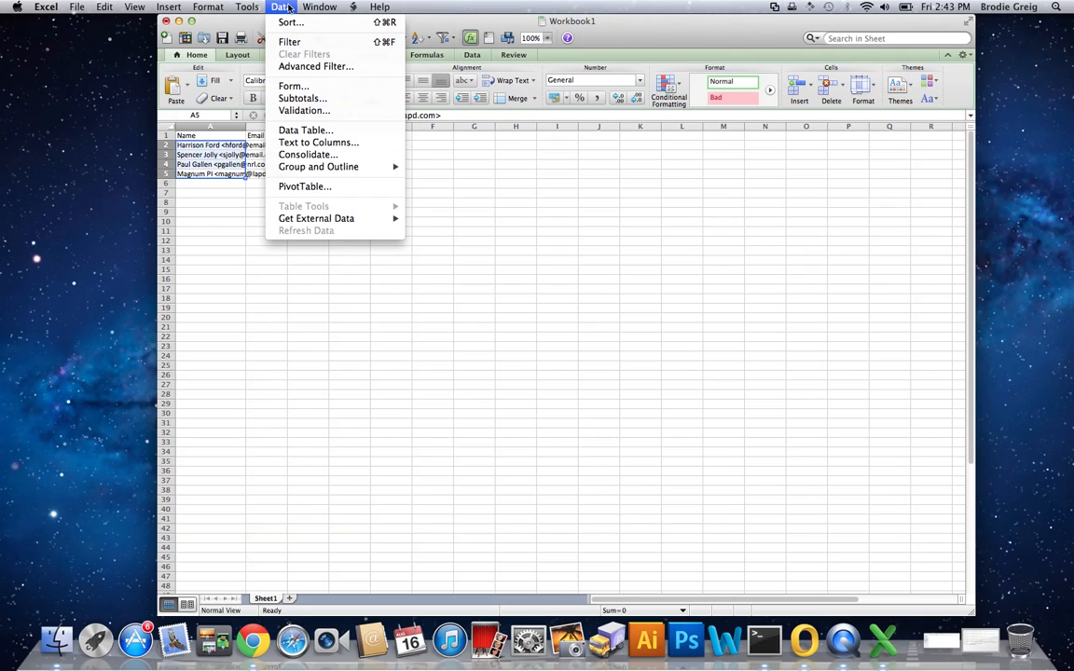
left_click(326, 144)
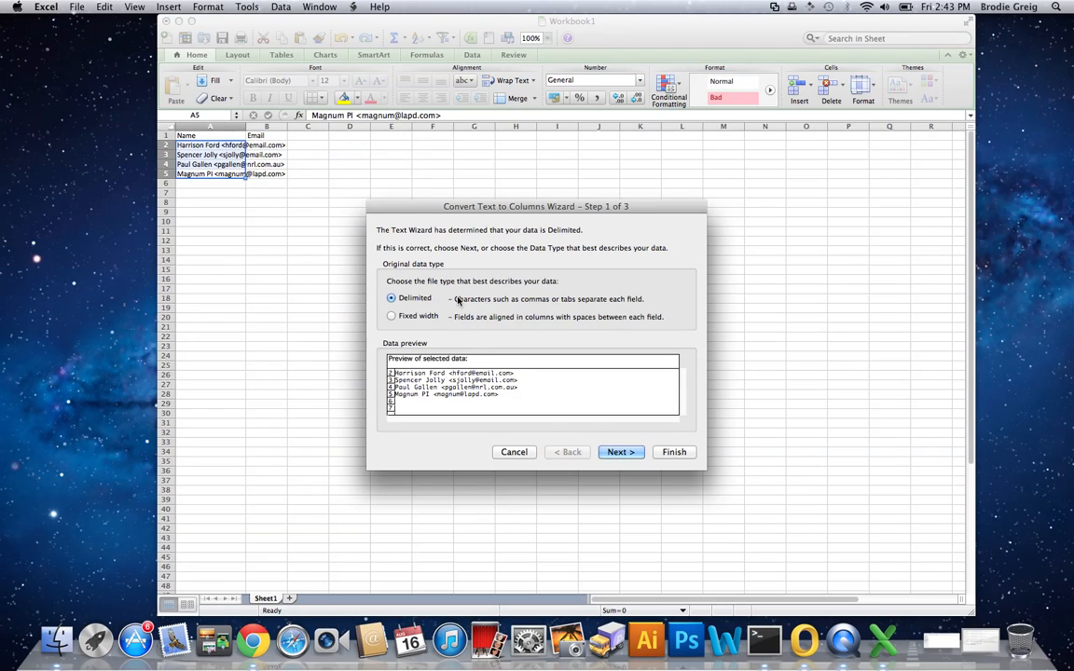
left_click(618, 454)
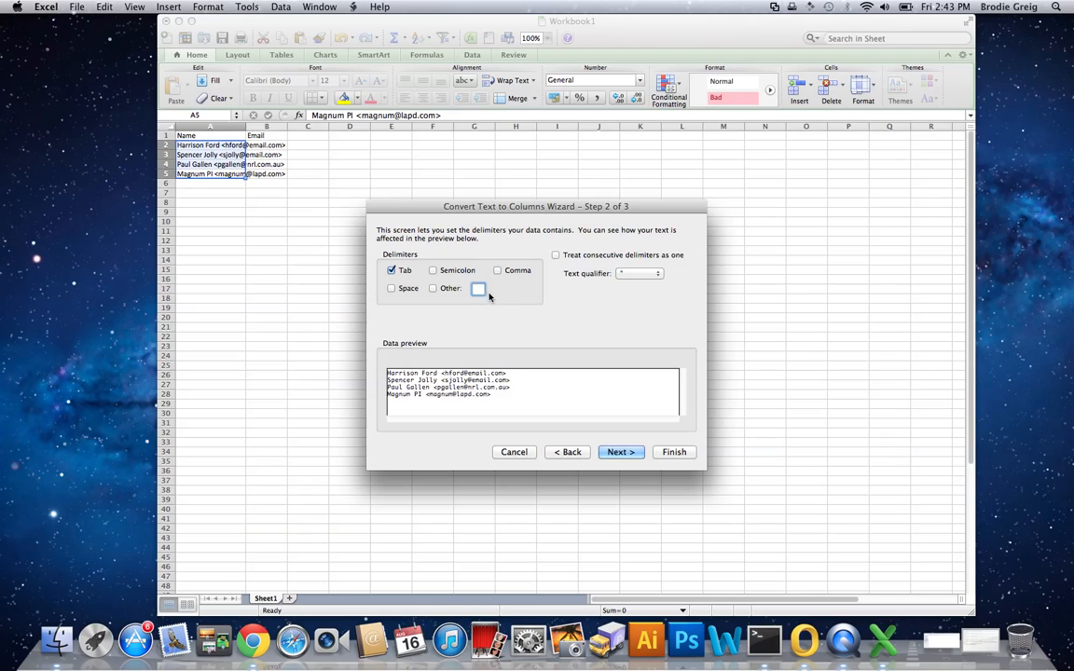
left_click(395, 271)
type("<")
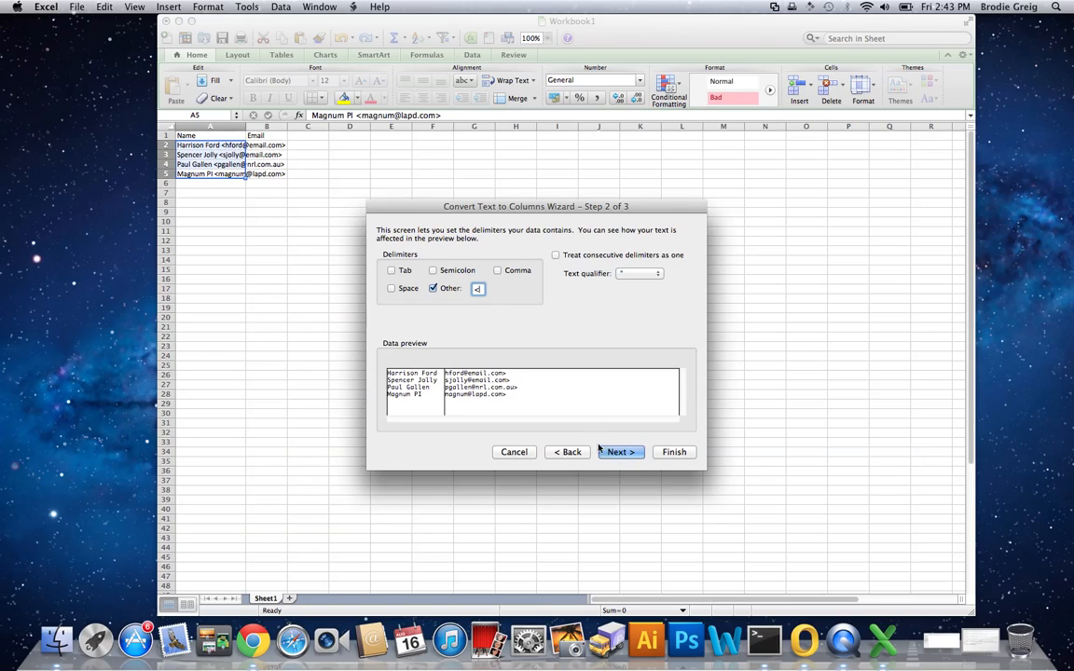
left_click(633, 454)
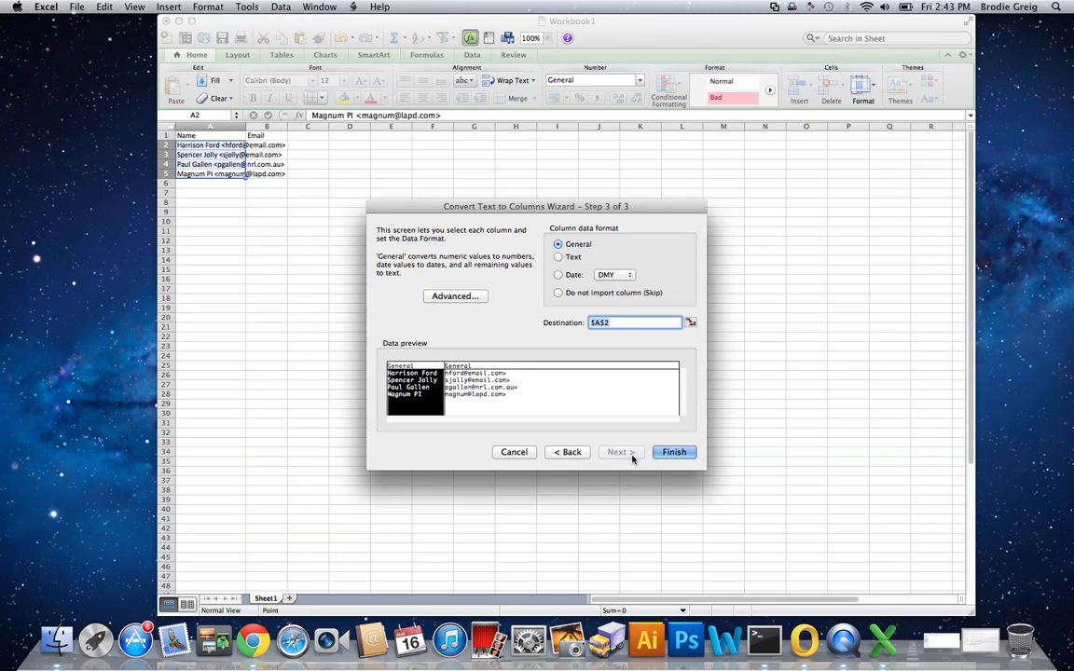
left_click(685, 453)
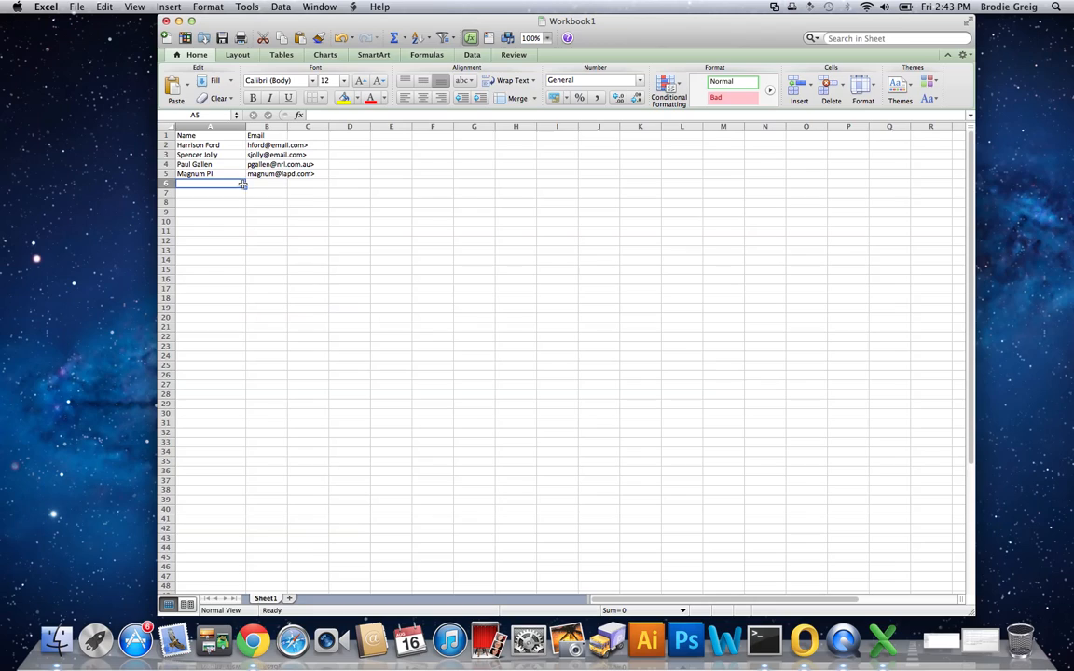
Step: Widen column B so that the full email addresses fit inside it
left_click(213, 145)
left_click(260, 142)
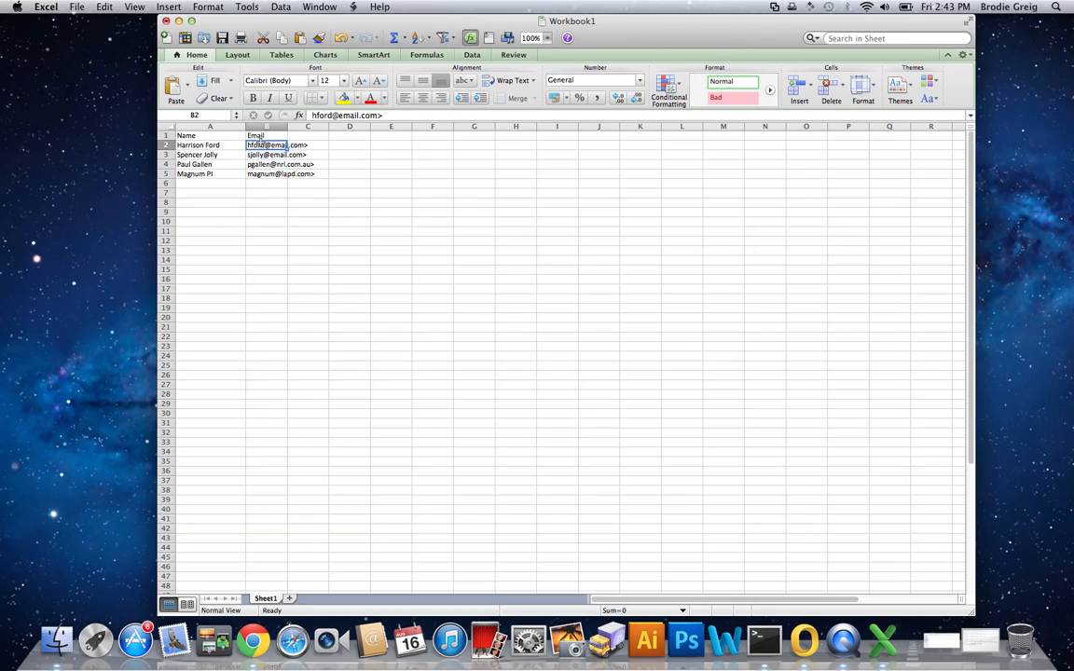
left_click_drag(286, 126, 329, 126)
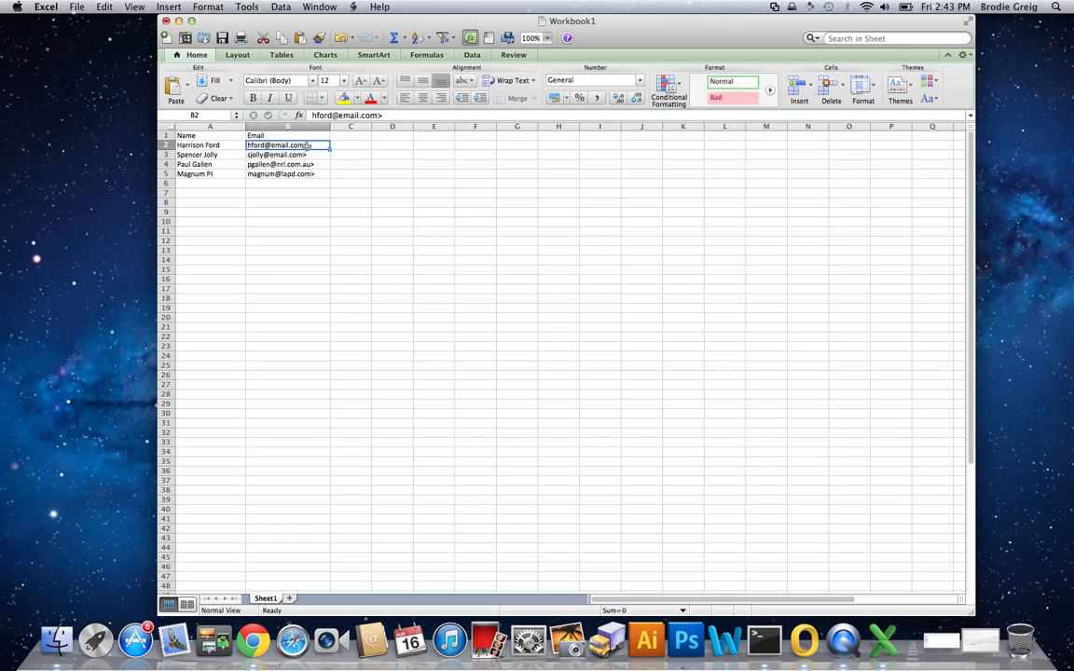
Step: Replace all ">" characters in the email cells B2:B5 with nothing
left_click(317, 173)
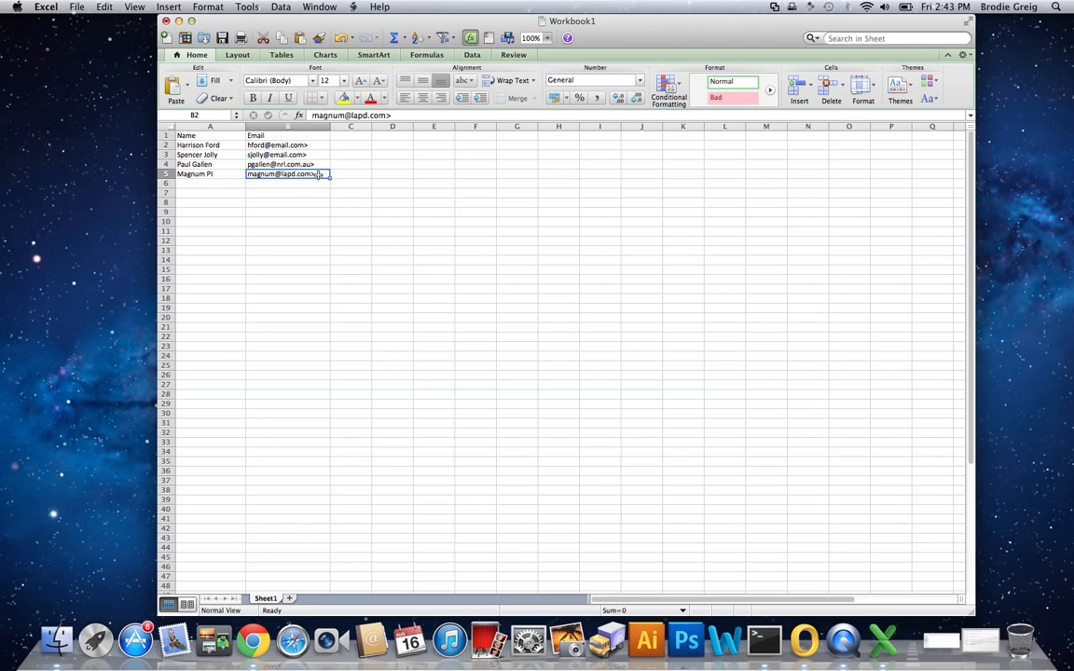
left_click(318, 145, "shift")
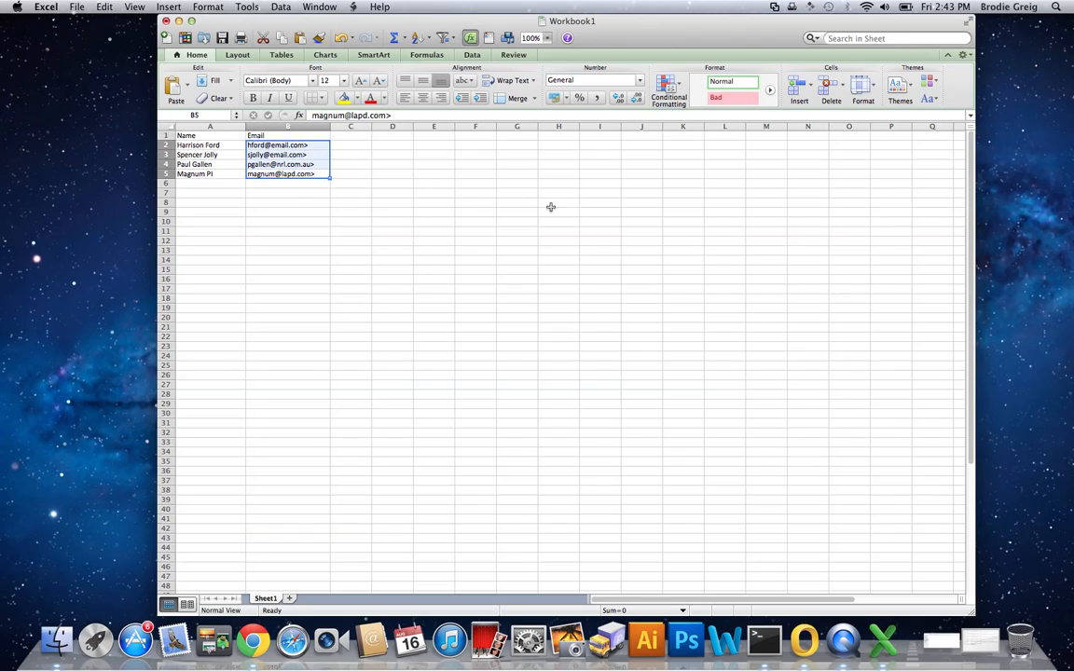
key("super+f")
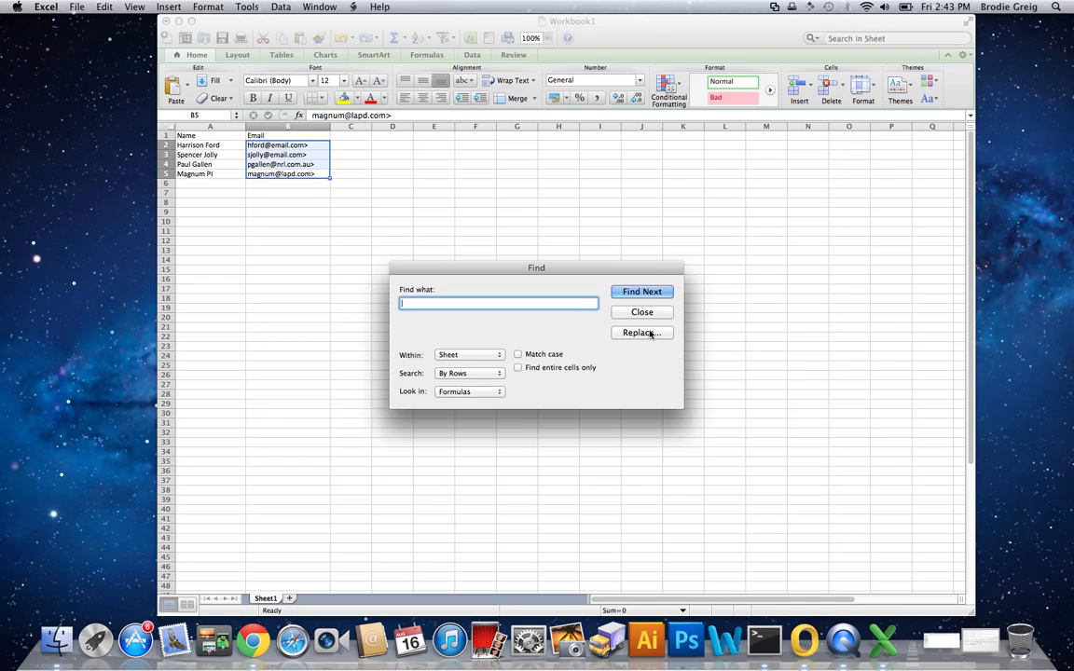
type(">")
left_click(642, 332)
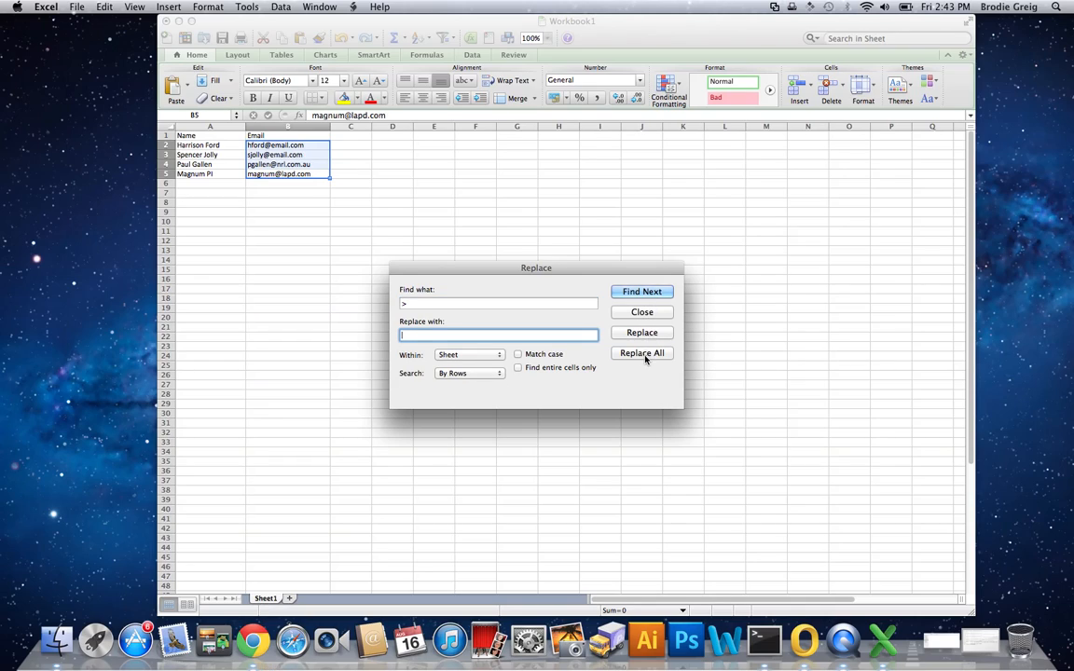
Step: Finish the replacement of ">", close the Replace dialog and deselect the email cells
left_click(644, 353)
left_click(644, 340)
left_click(642, 311)
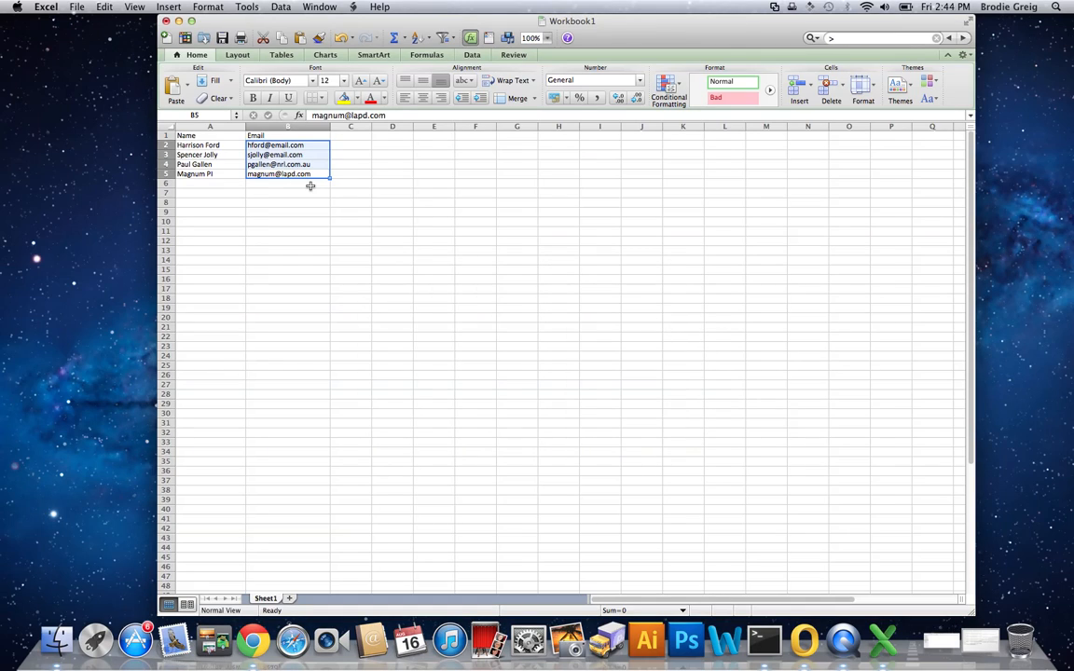
left_click(271, 248)
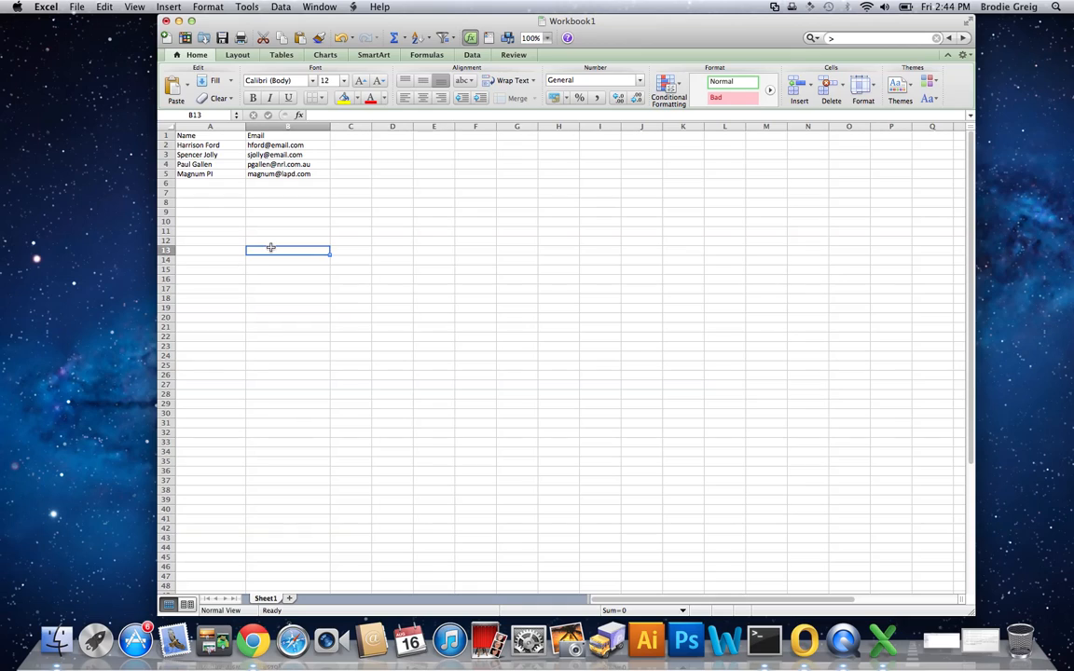
Step: Save the workbook in the Movies folder as MyList in Comma Separated Values (.csv) format, accepting the possible loss of features
key("super+s")
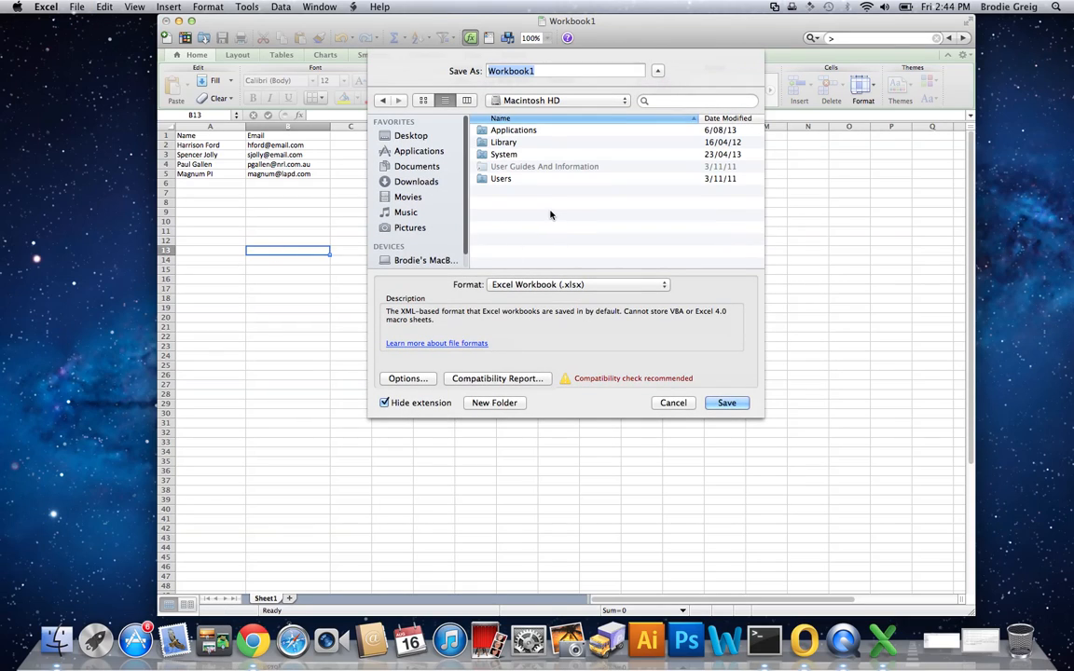
left_click(416, 196)
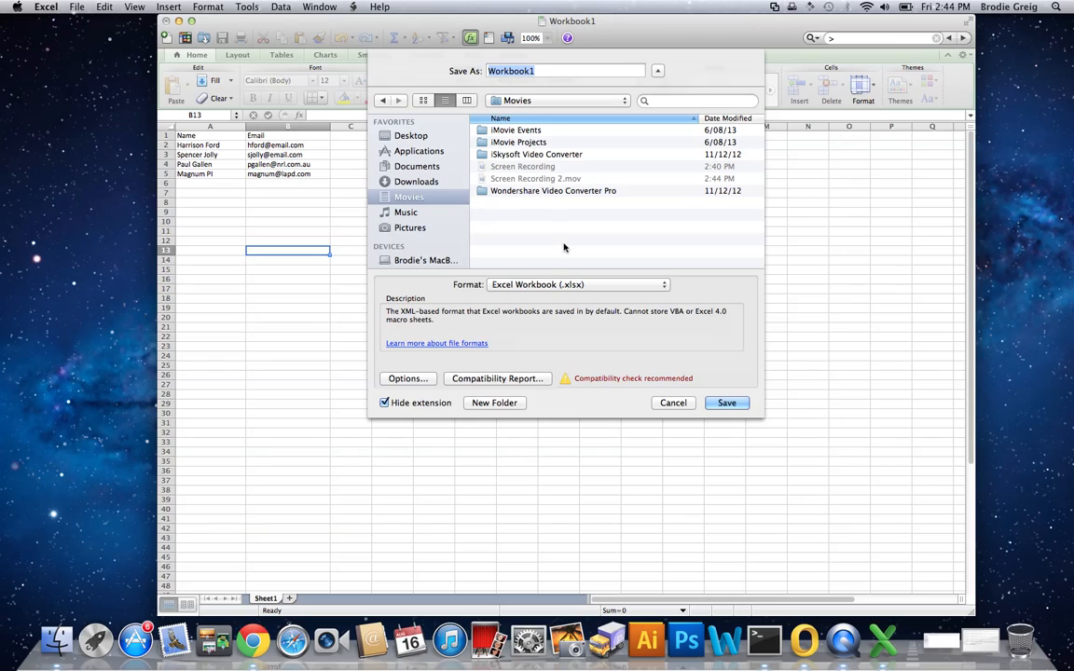
left_click(564, 77)
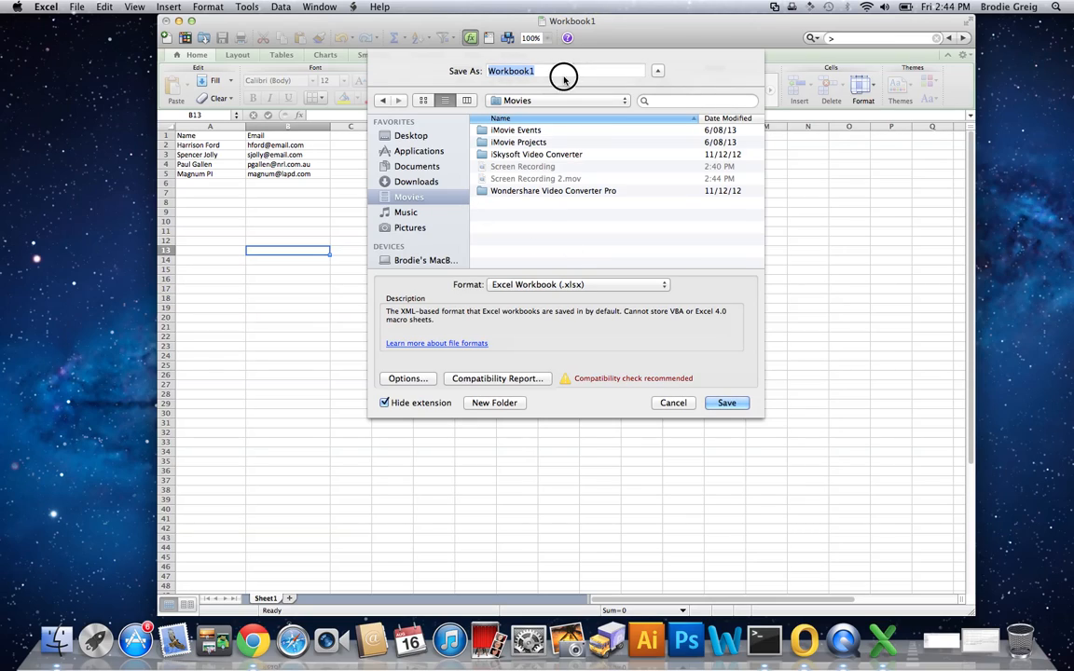
left_click(569, 70)
left_click_drag(579, 71, 454, 67)
type("M")
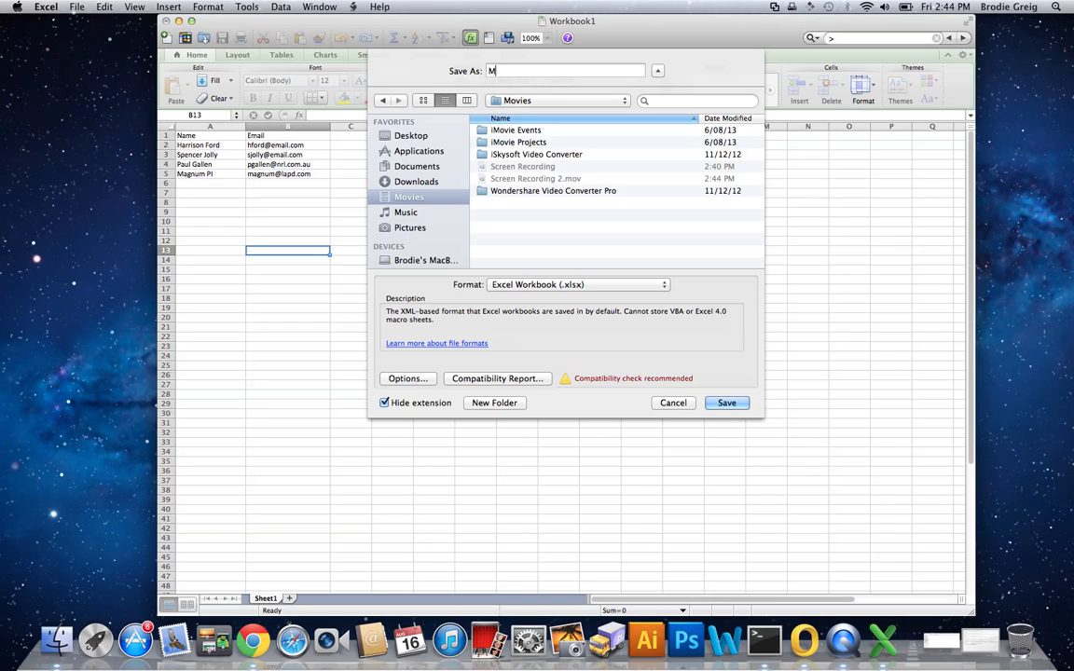
type("yList")
left_click(541, 283)
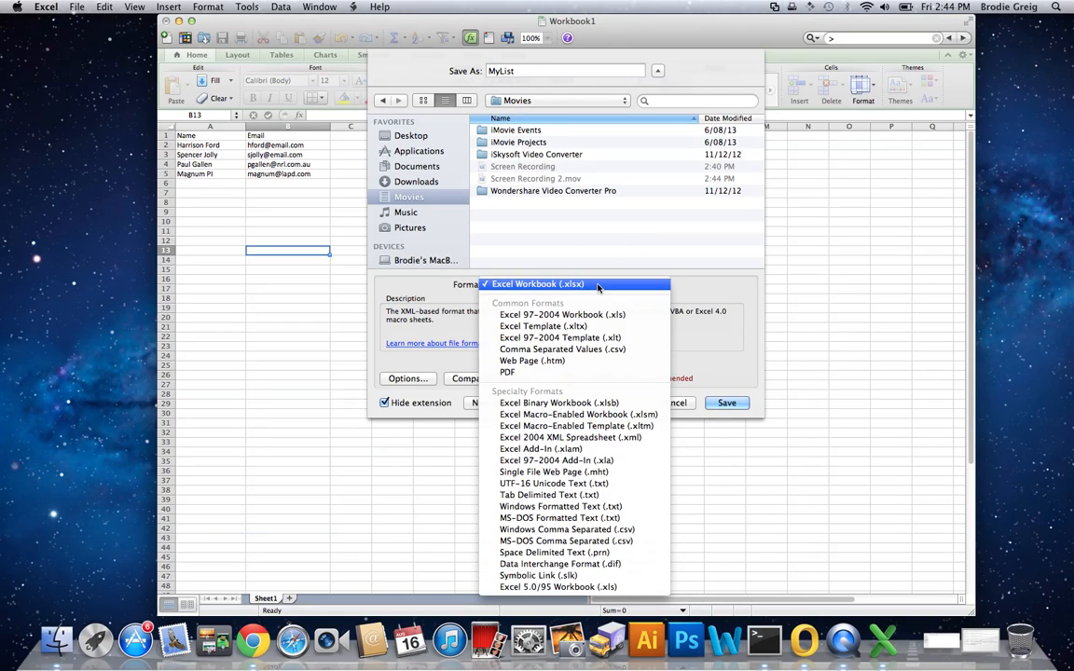
left_click(607, 349)
left_click(732, 405)
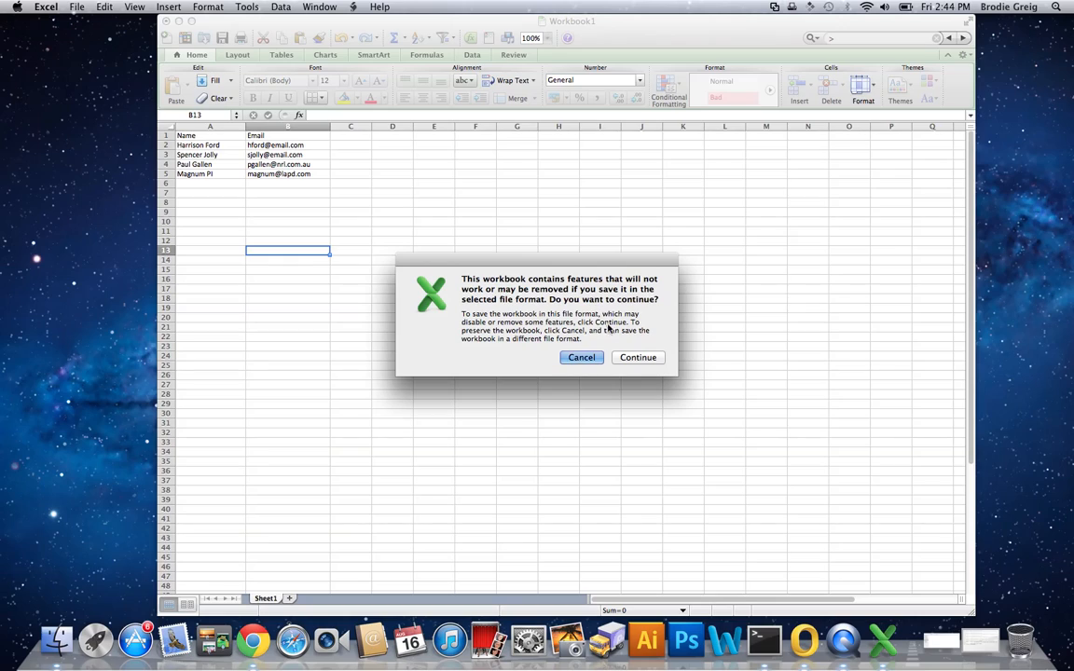
left_click(638, 358)
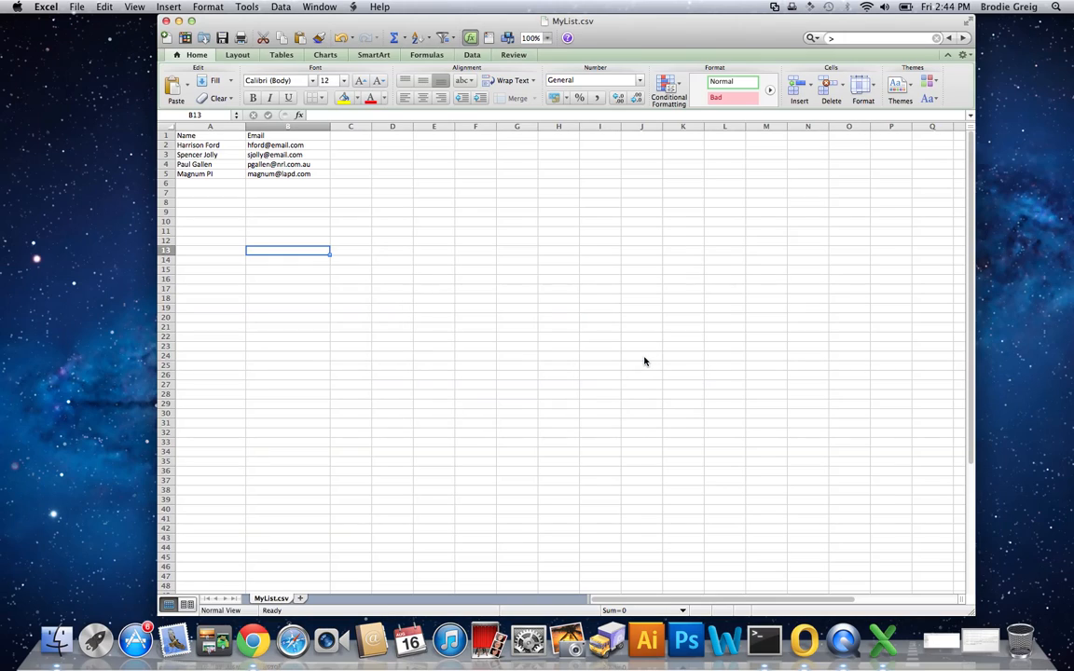
Step: Minimize the Excel and Outlook windows to switch to Gmail Contacts in Chrome
left_click(165, 20)
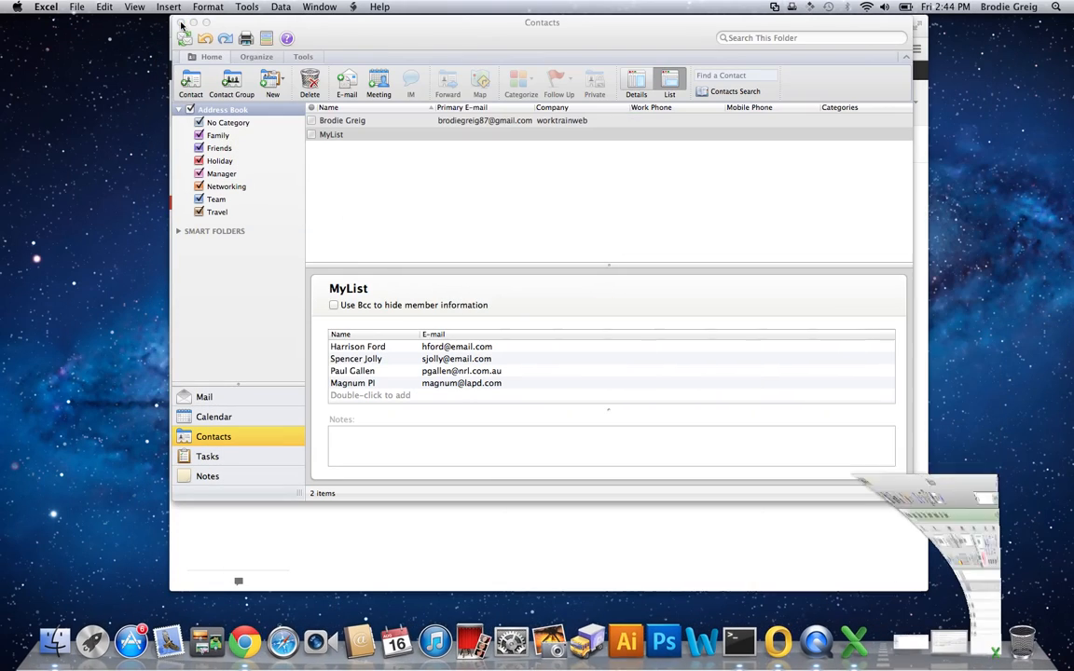
left_click(193, 21)
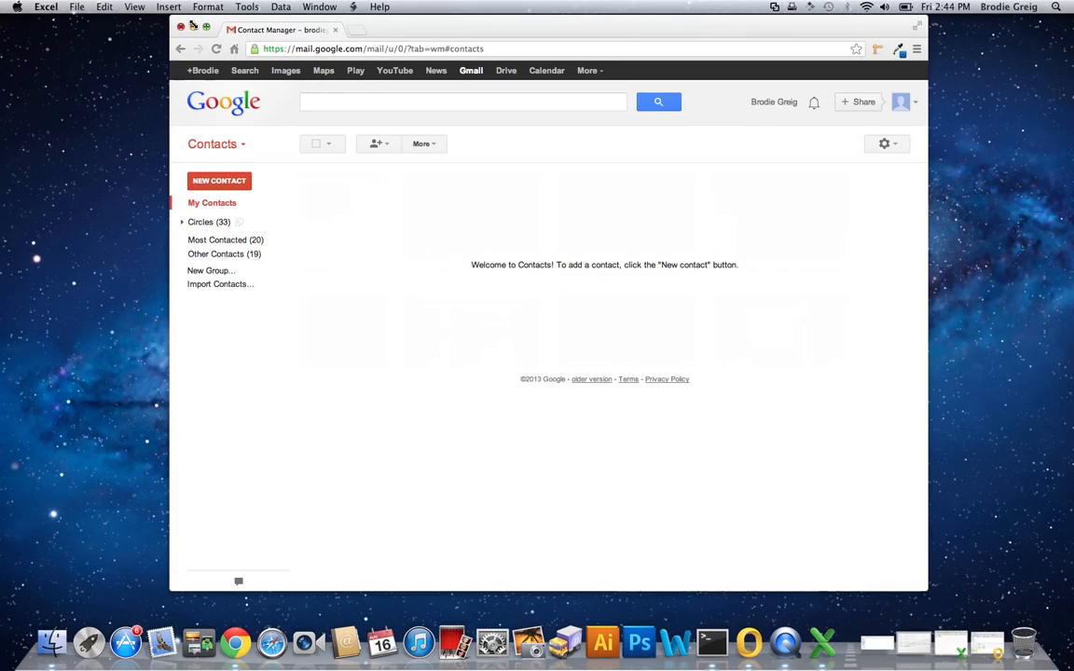
left_click(238, 144)
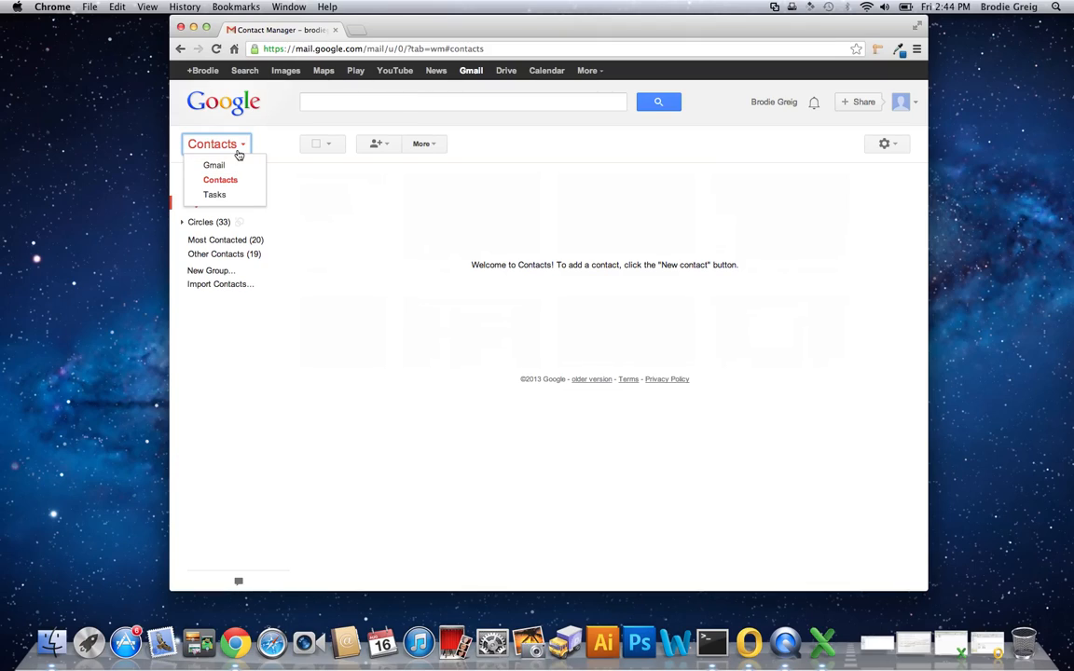
left_click(239, 154)
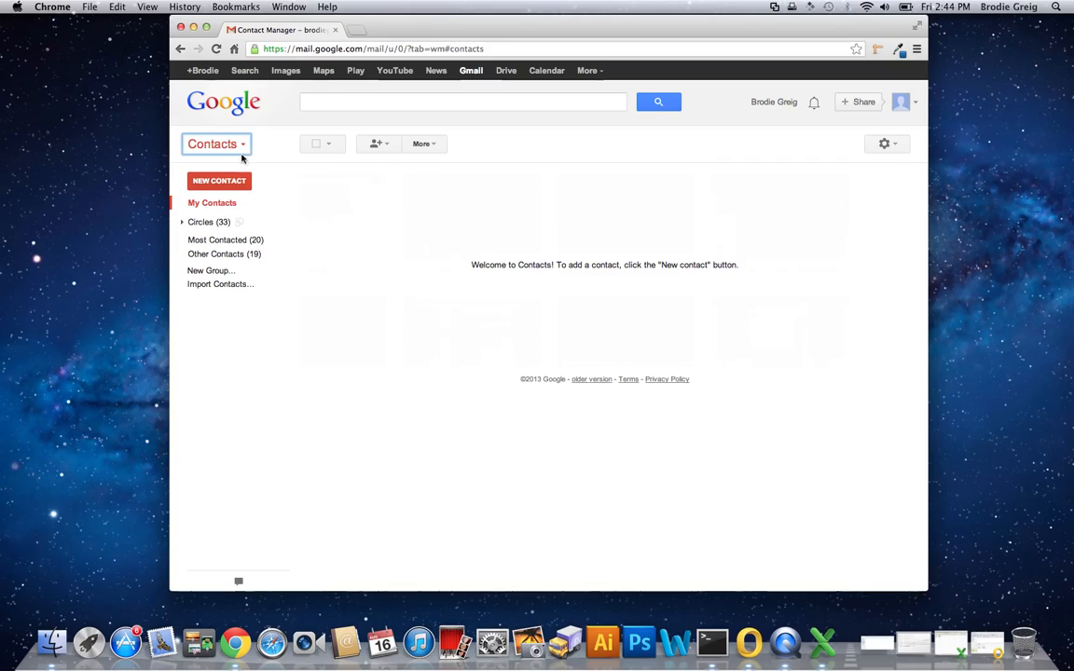
left_click(232, 153)
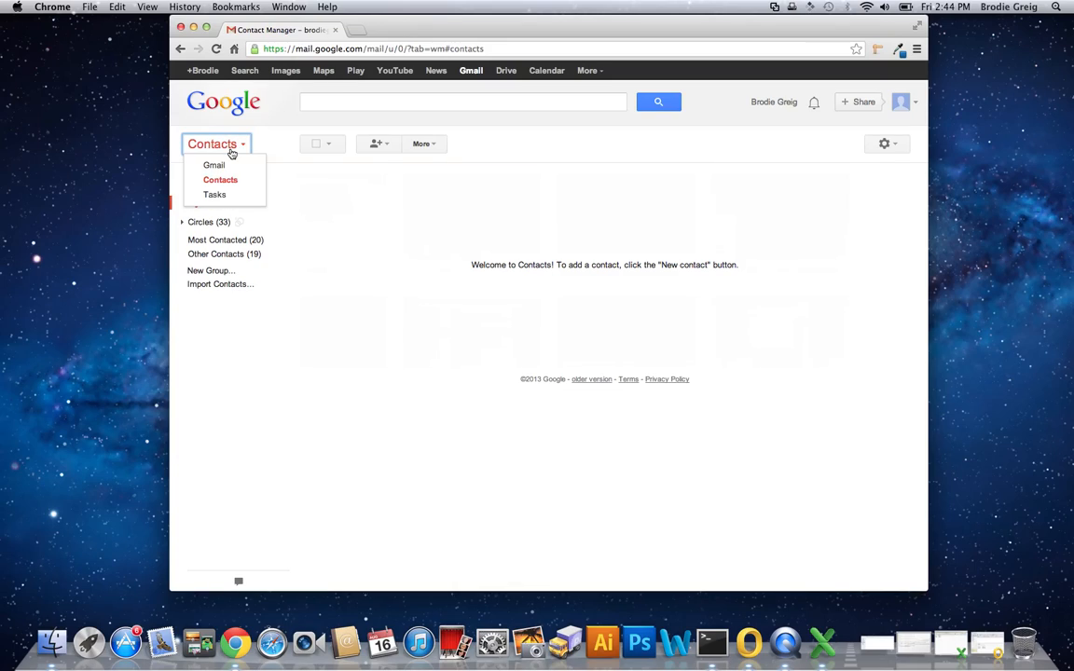
left_click(289, 189)
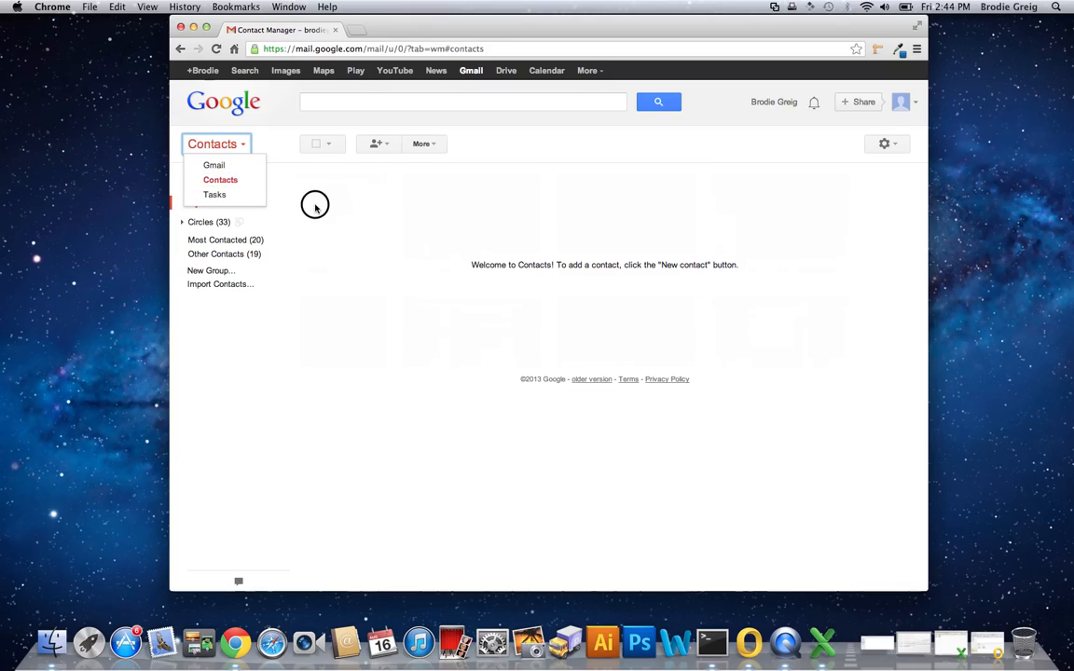
Step: Create a new contact group named MyList
left_click(224, 272)
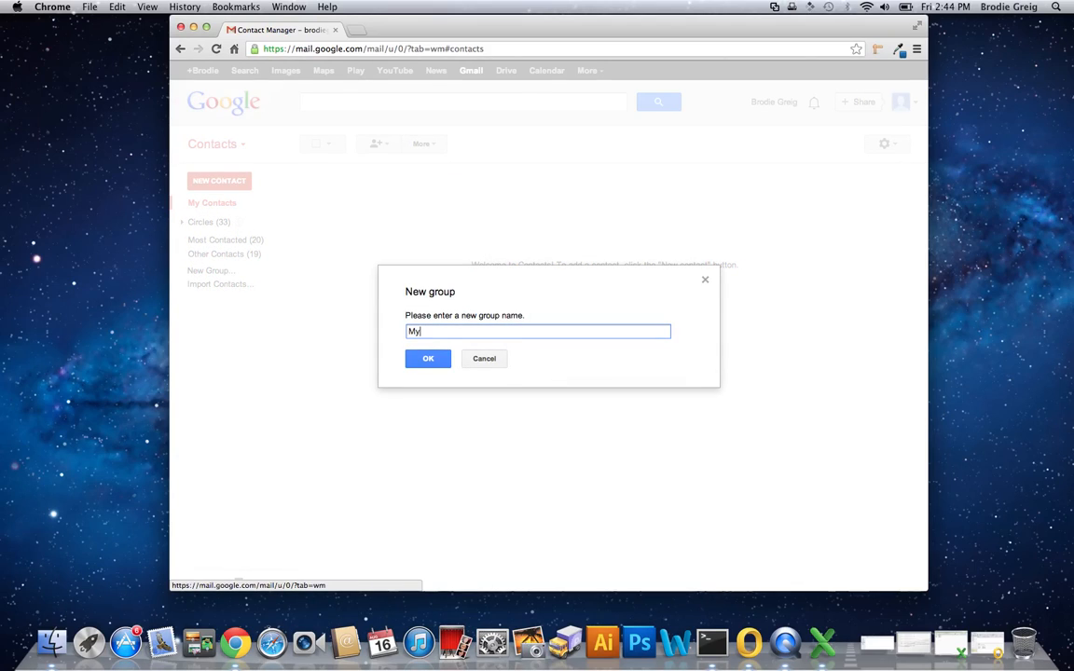
type("MyList")
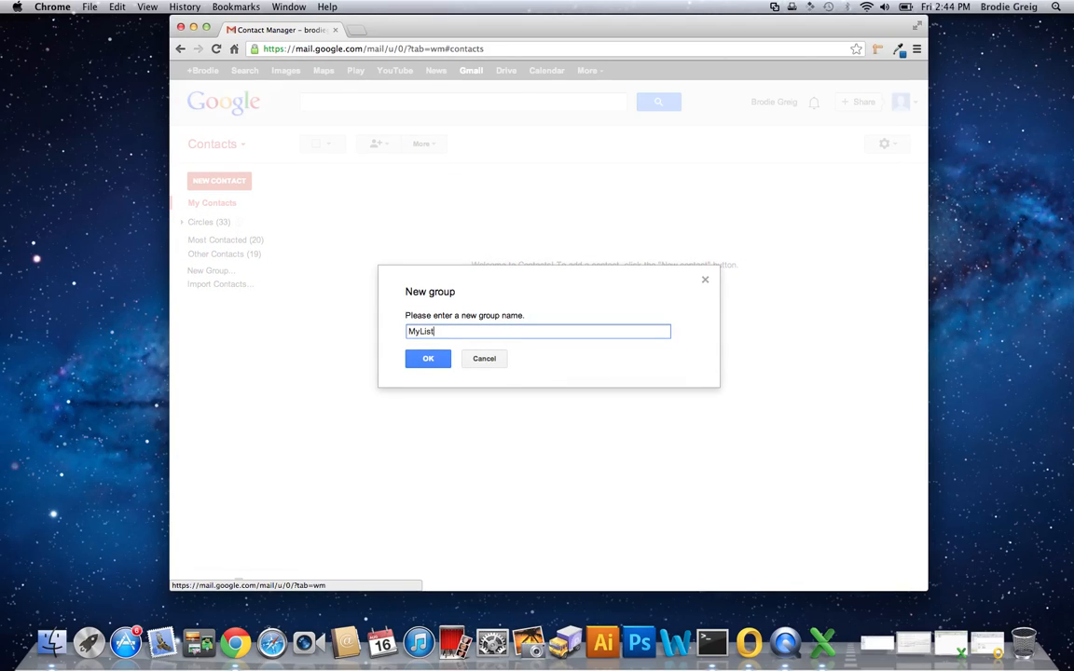
left_click(426, 359)
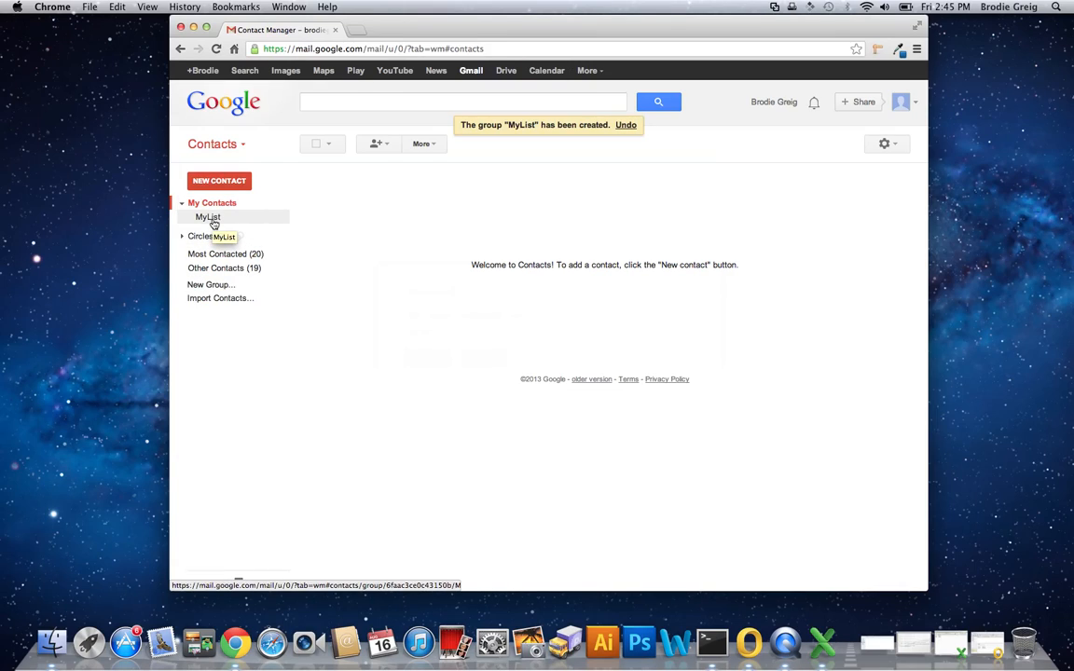
Step: Start a contacts import and open the file chooser for the CSV or vCard file
left_click(434, 150)
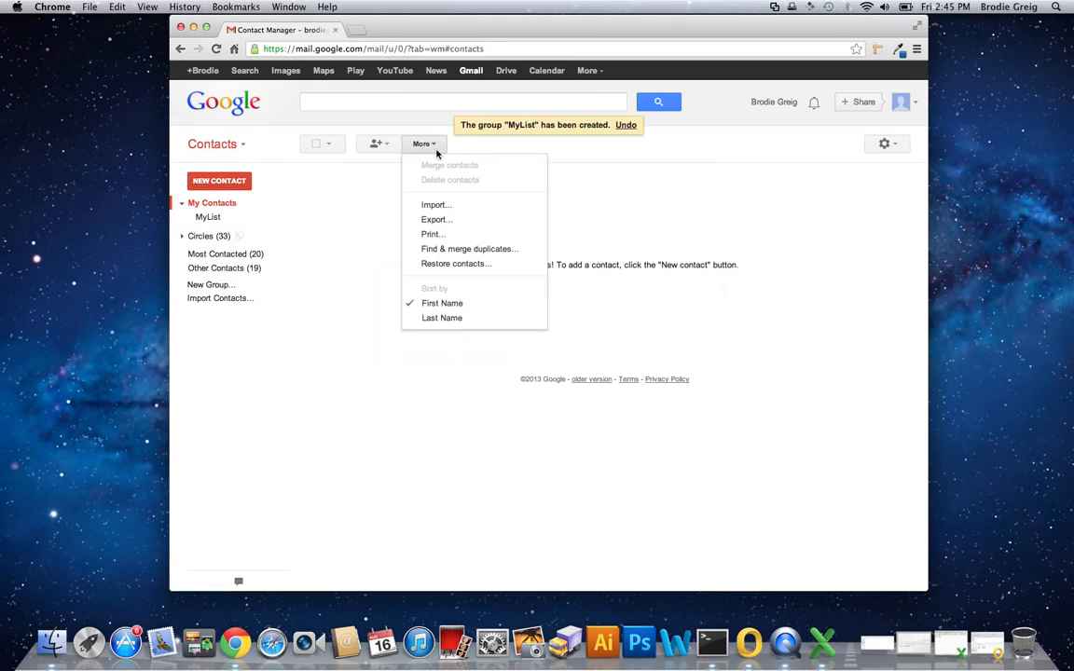
left_click(438, 206)
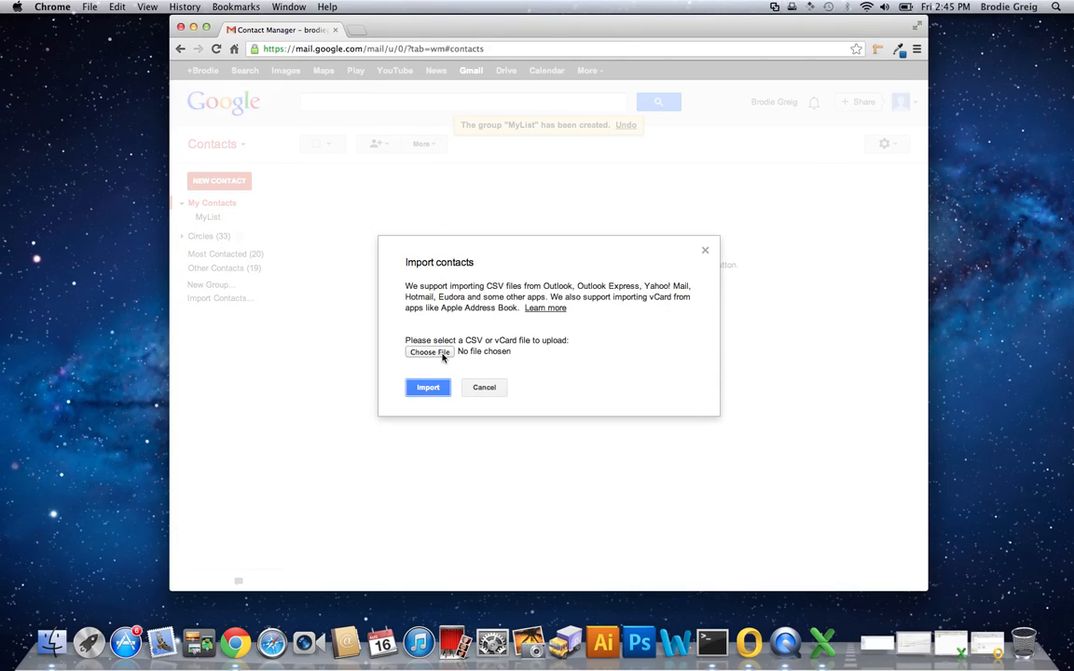
left_click(429, 352)
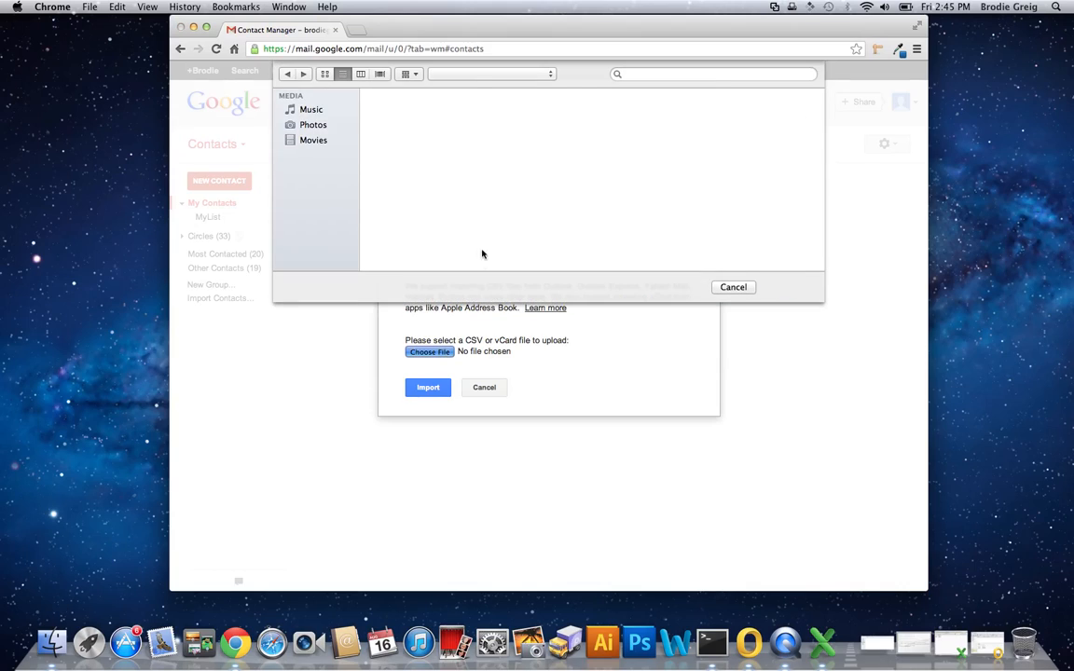
Step: Browse the Documents, Movies, Photos and BOOTCAMP locations for the saved MyList file
left_click(321, 154)
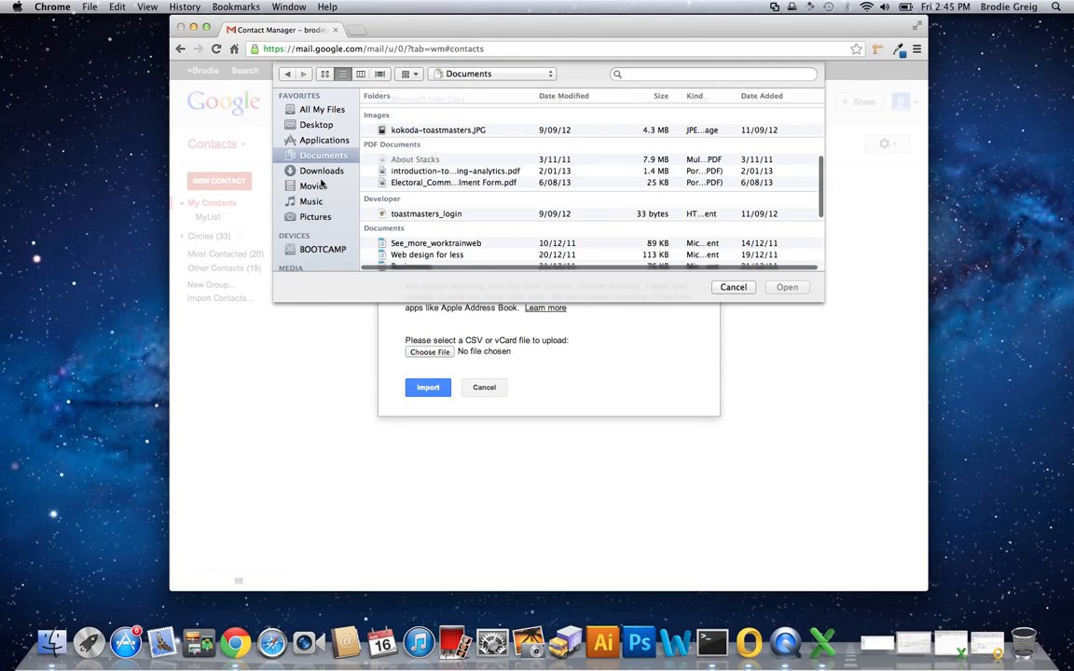
left_click(322, 185)
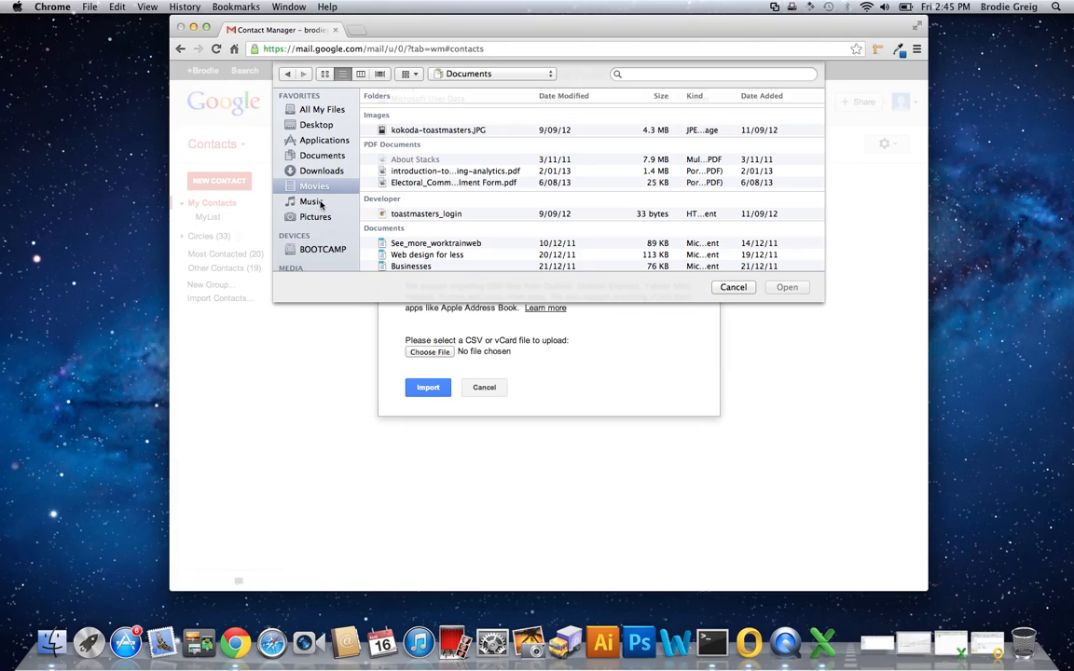
scroll(319, 266, "down", 3)
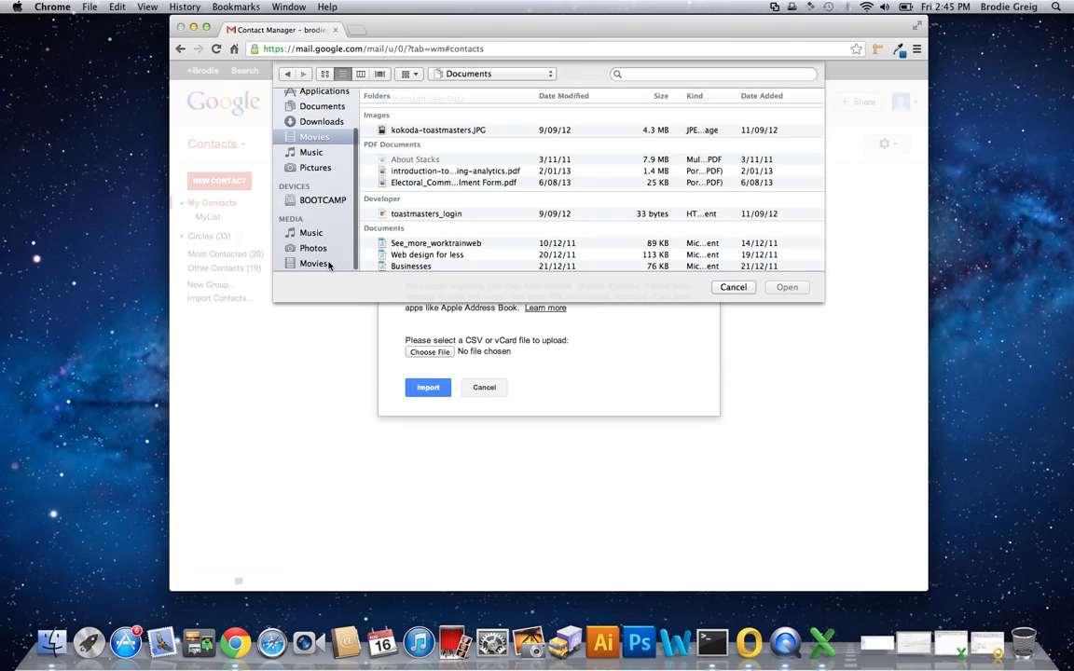
left_click(328, 266)
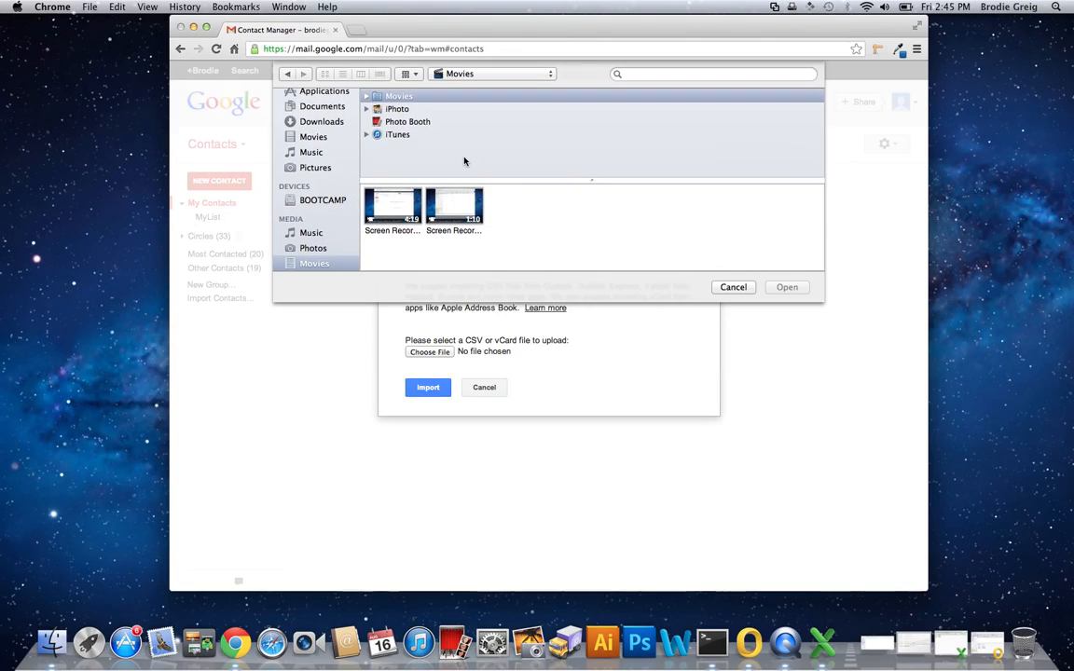
left_click(326, 247)
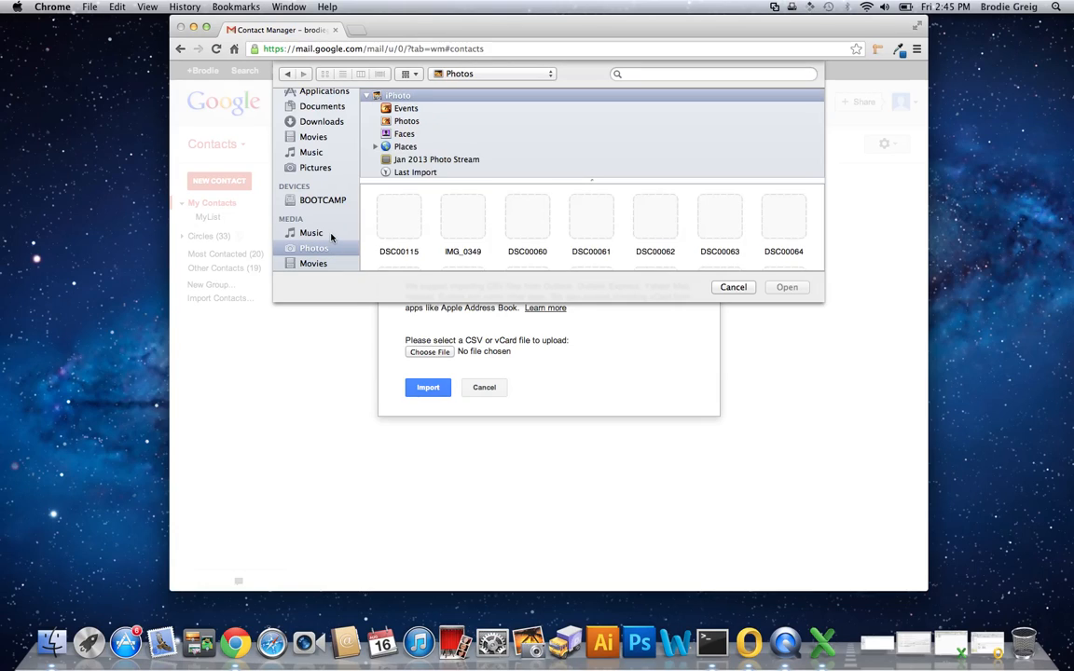
left_click(313, 264)
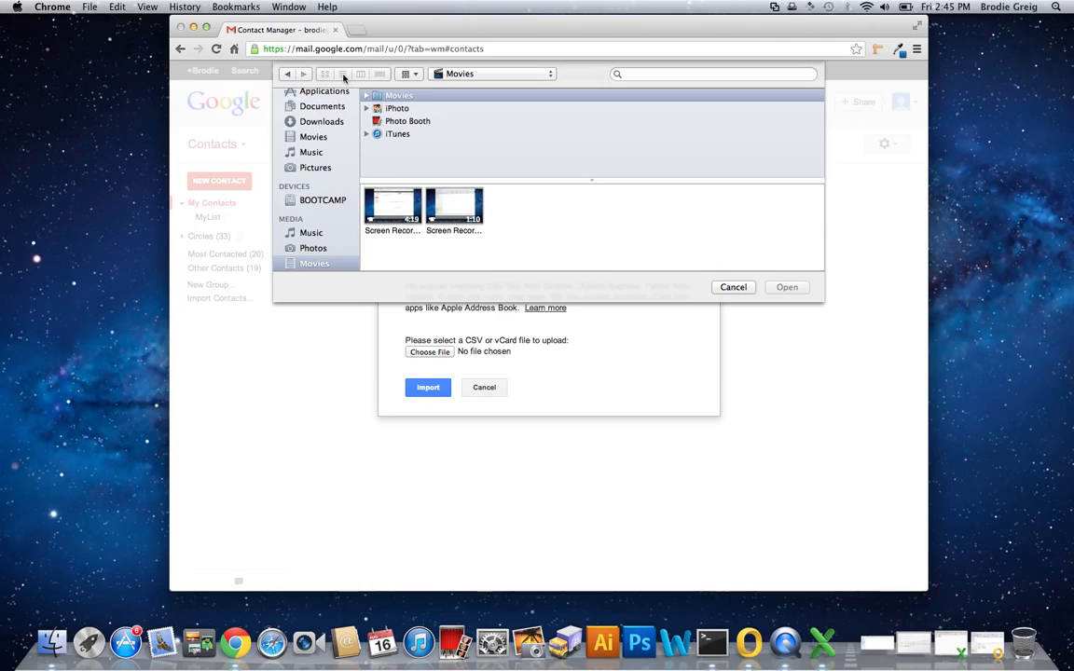
left_click(411, 74)
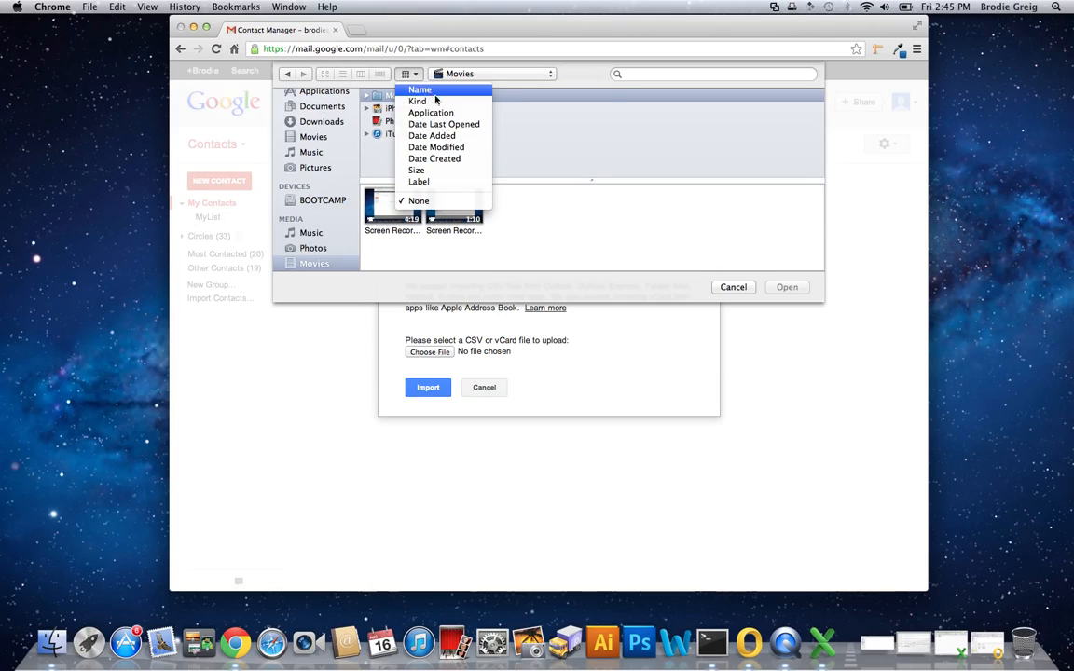
left_click(556, 159)
scroll(310, 161, "up", 3)
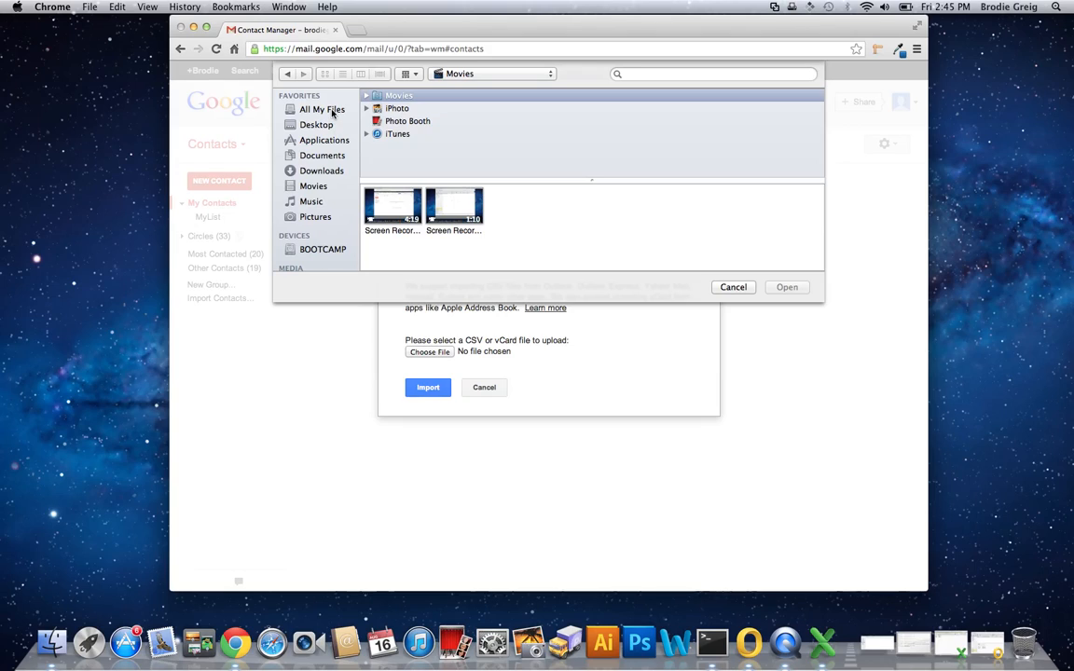
left_click(323, 249)
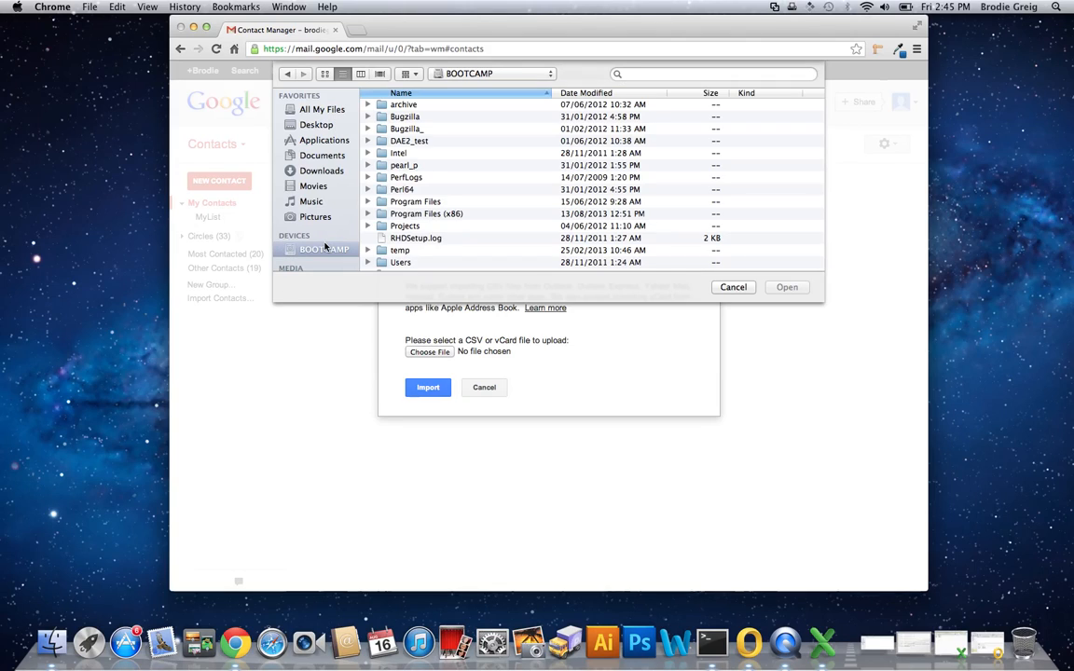
Step: Search All My Files for "MyList", choose MyList.csv as the upload file, and import it into the contacts
left_click(334, 112)
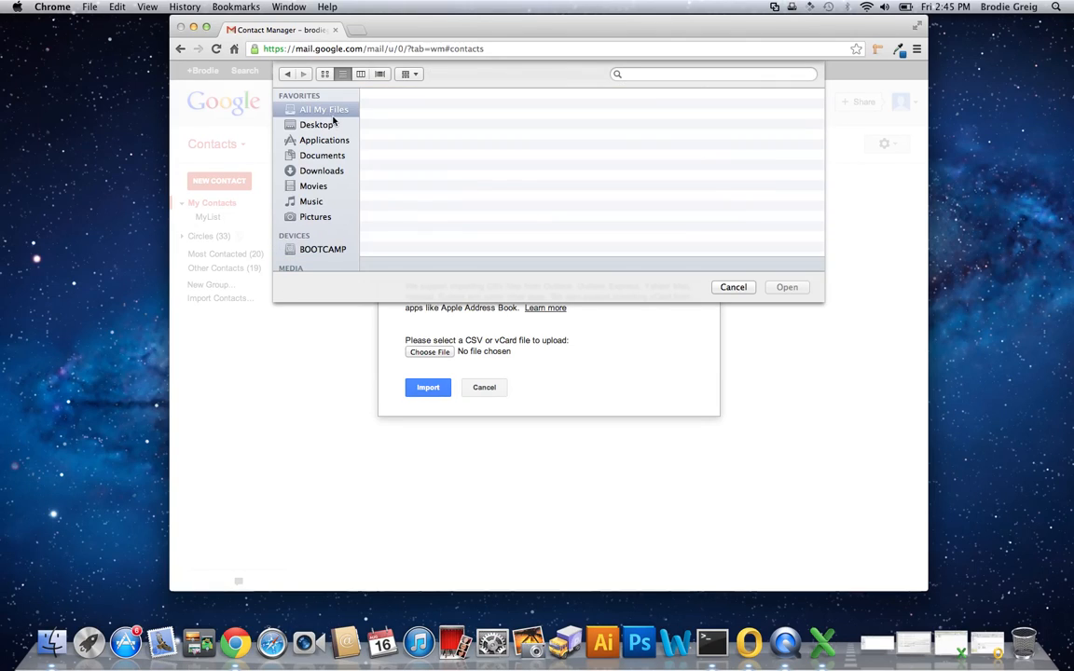
left_click(690, 77)
type("M")
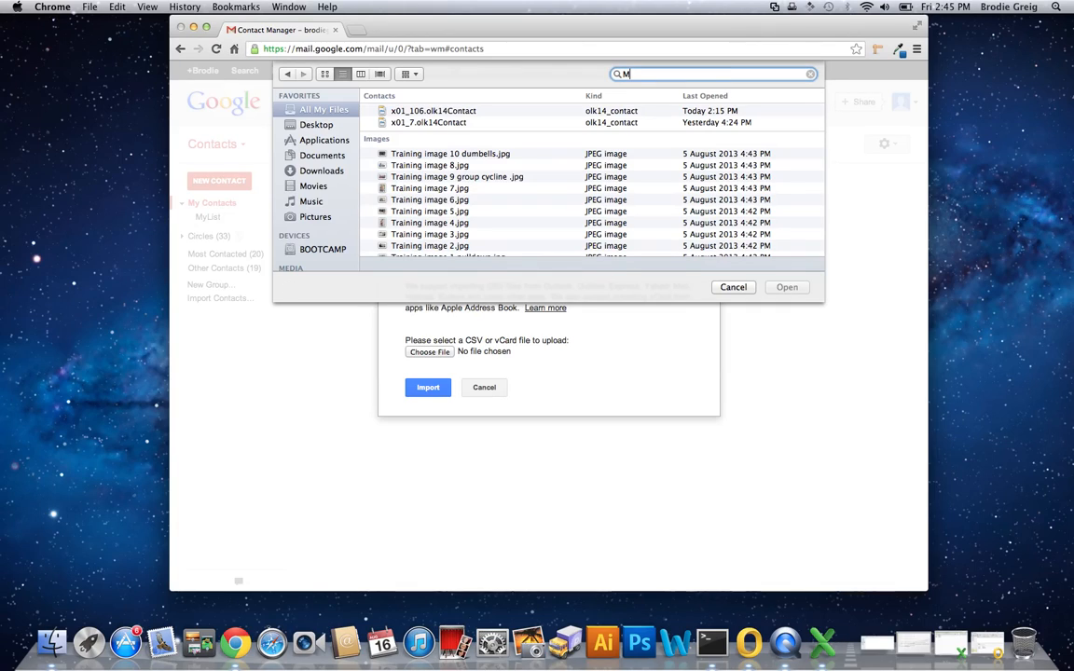
type("yList")
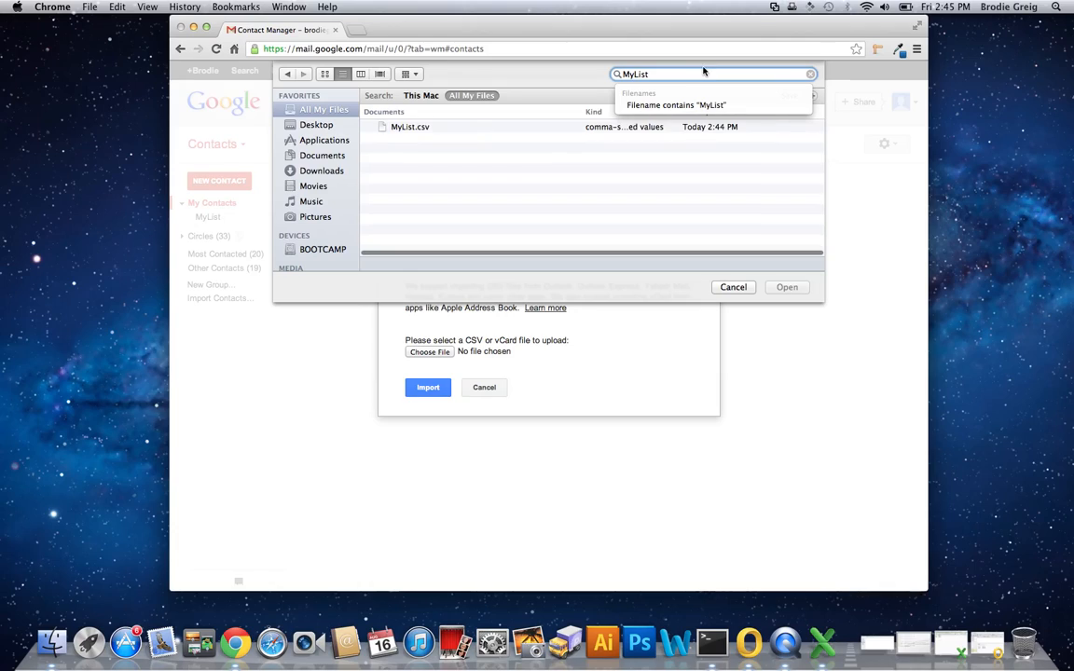
key("Return")
key("Right")
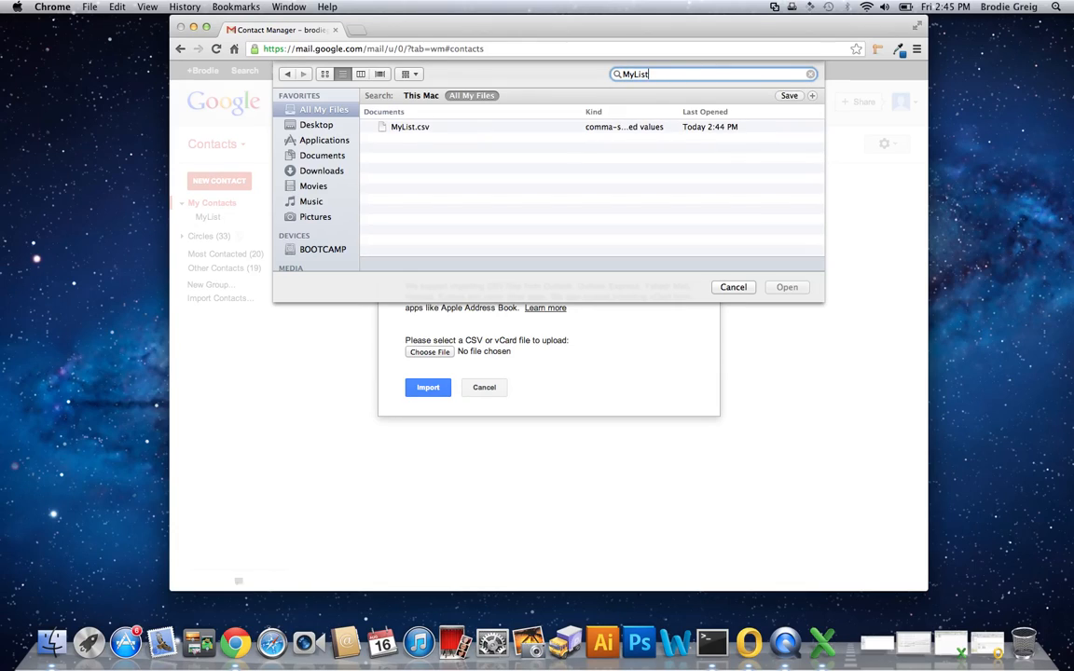
left_click(433, 128)
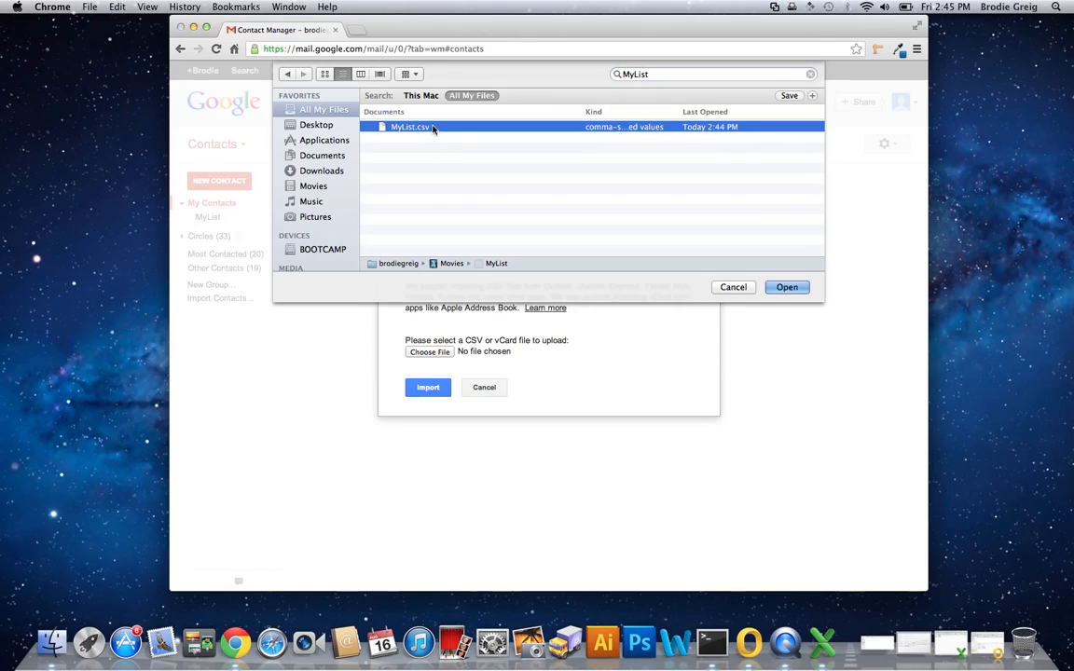
double_click(557, 128)
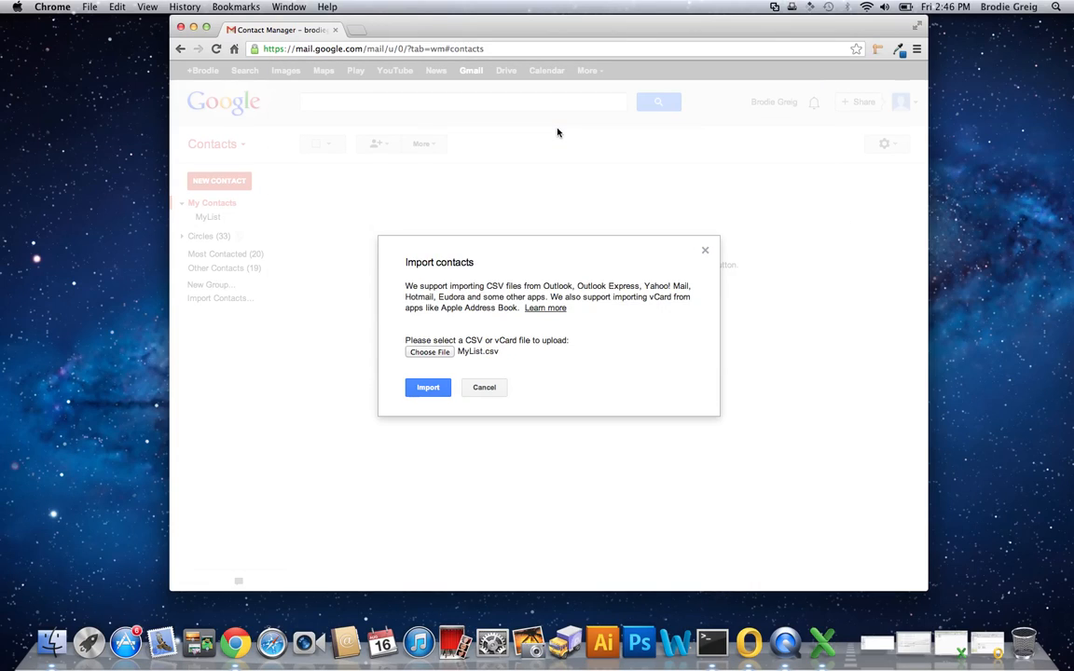
left_click(430, 387)
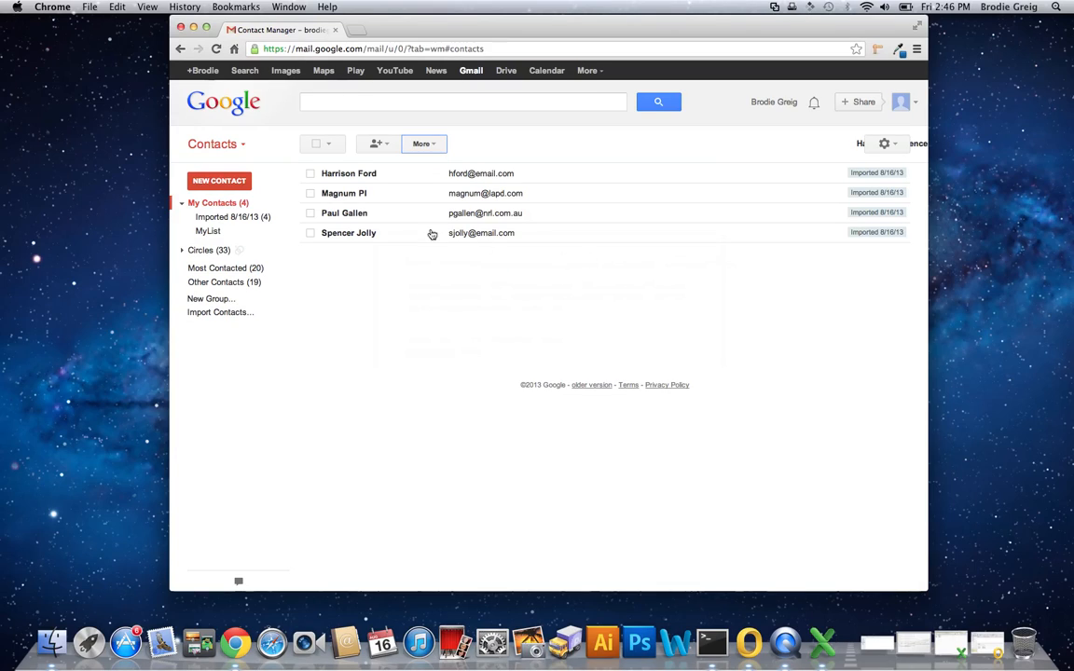
Step: Open the Imported 8/16/13 group and select all of its contacts
left_click(238, 218)
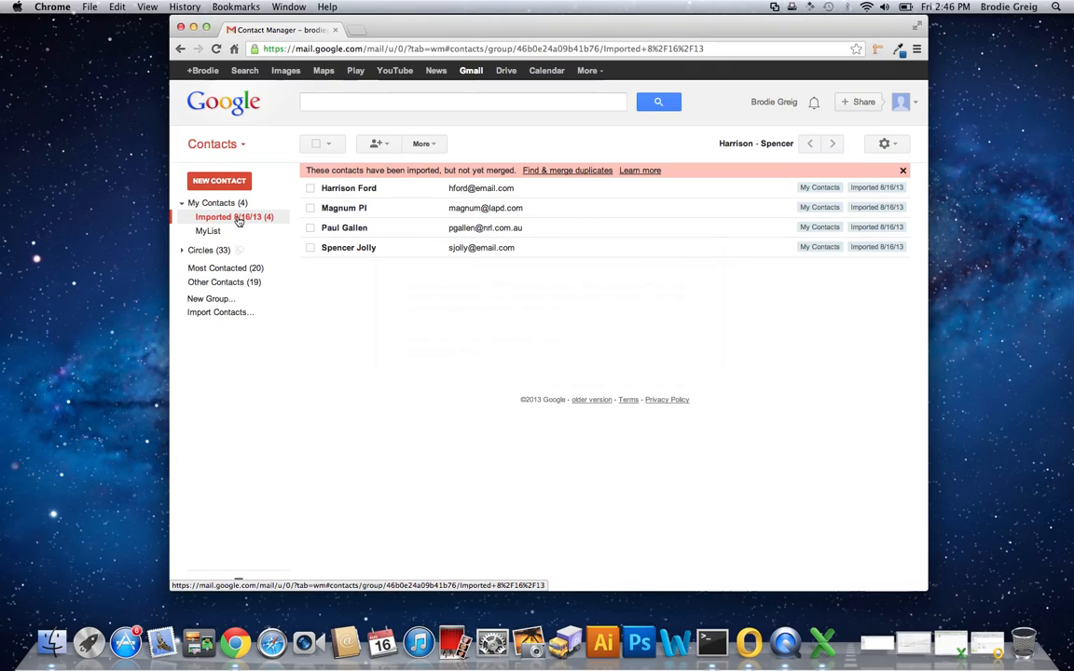
right_click(266, 217)
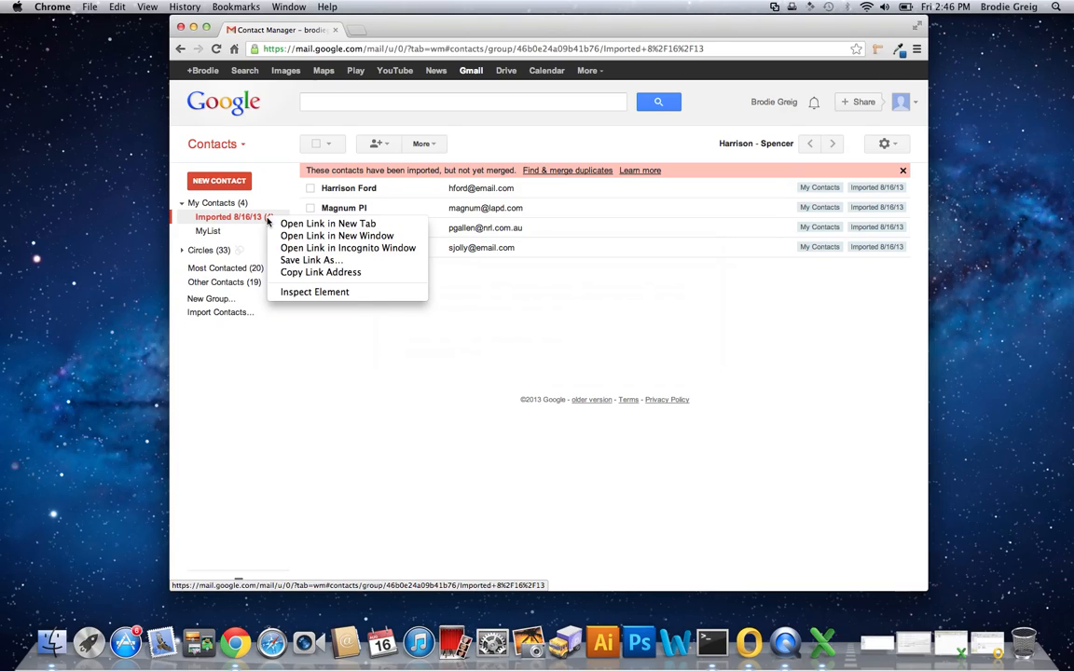
left_click(257, 218)
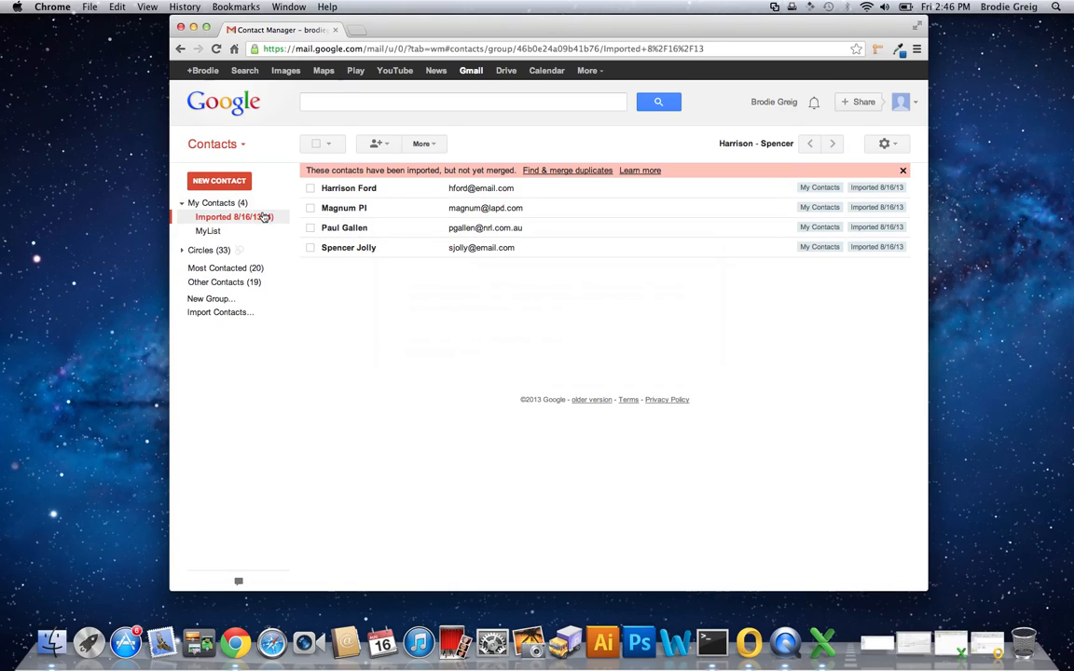
left_click(309, 188)
left_click(310, 208)
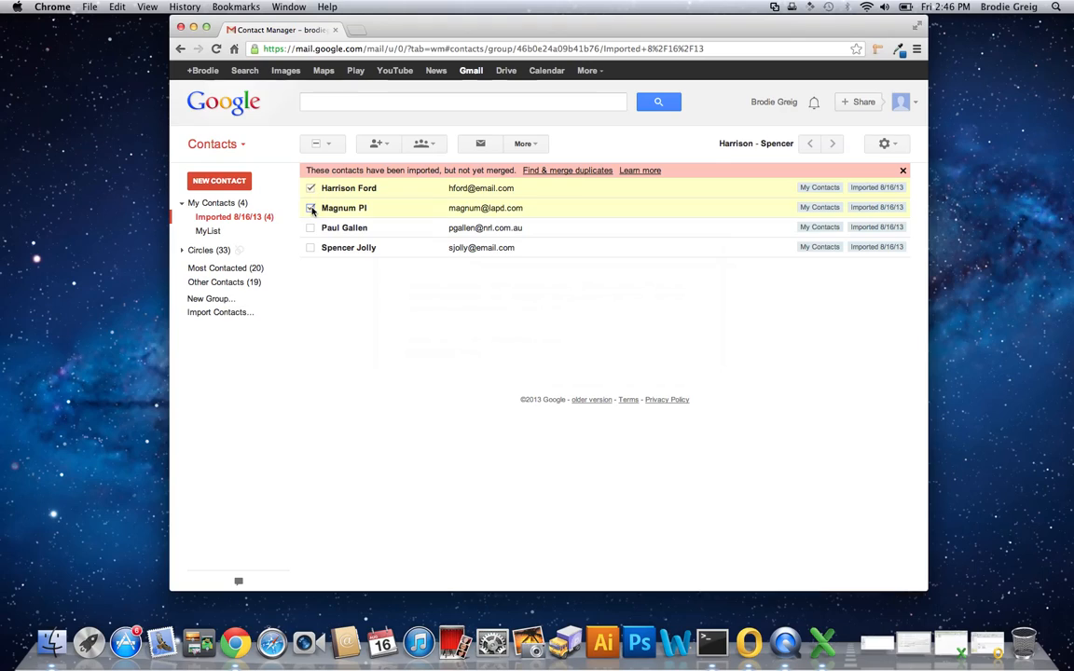
left_click(310, 227)
left_click(311, 248)
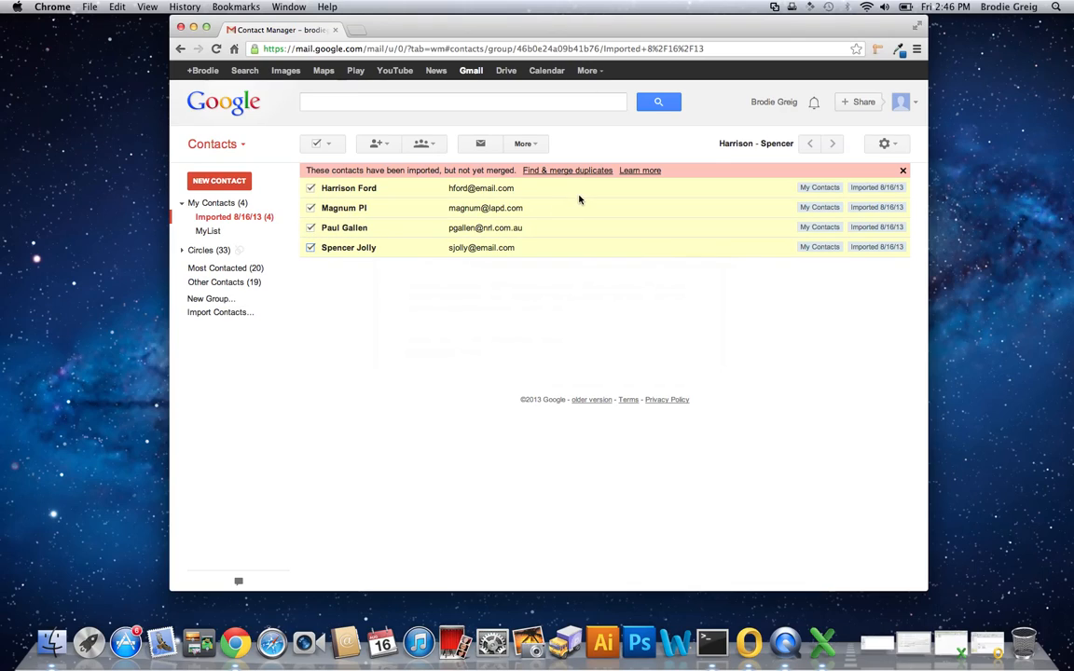
left_click(327, 143)
left_click(331, 166)
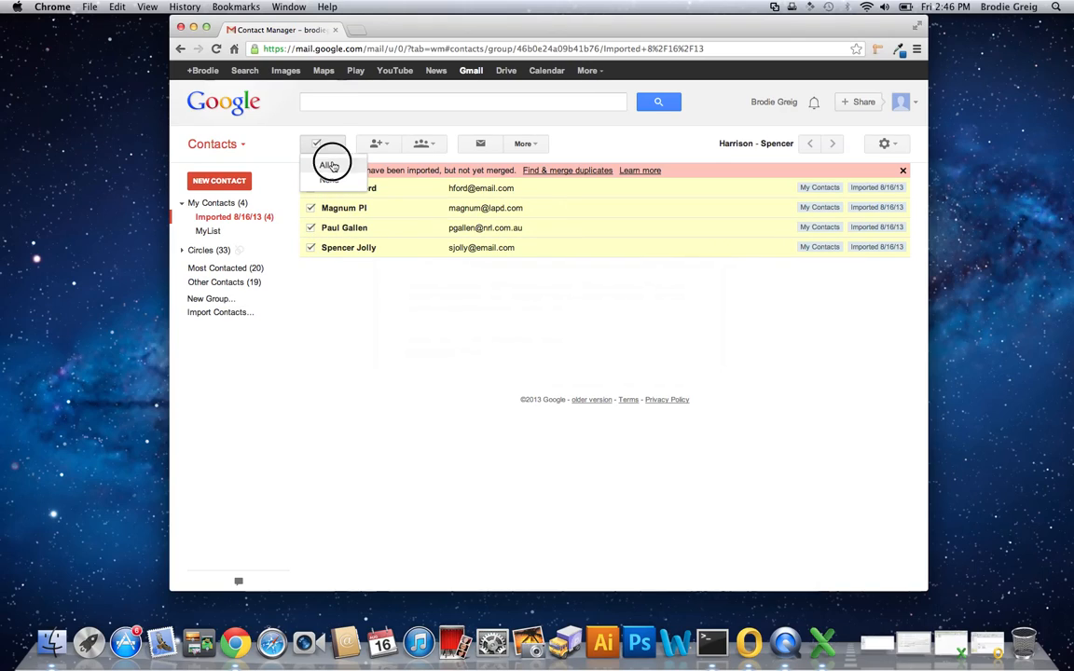
Step: Assign the selected contacts to the MyList group only, removing them from My Contacts and Imported 8/16/13
left_click(524, 145)
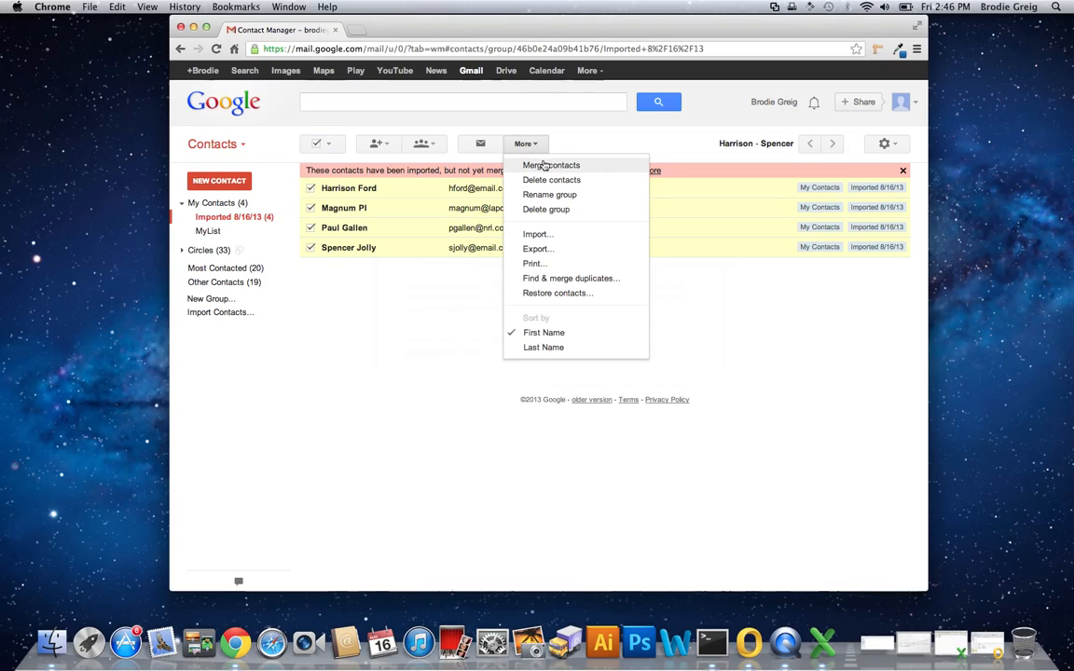
left_click(422, 143)
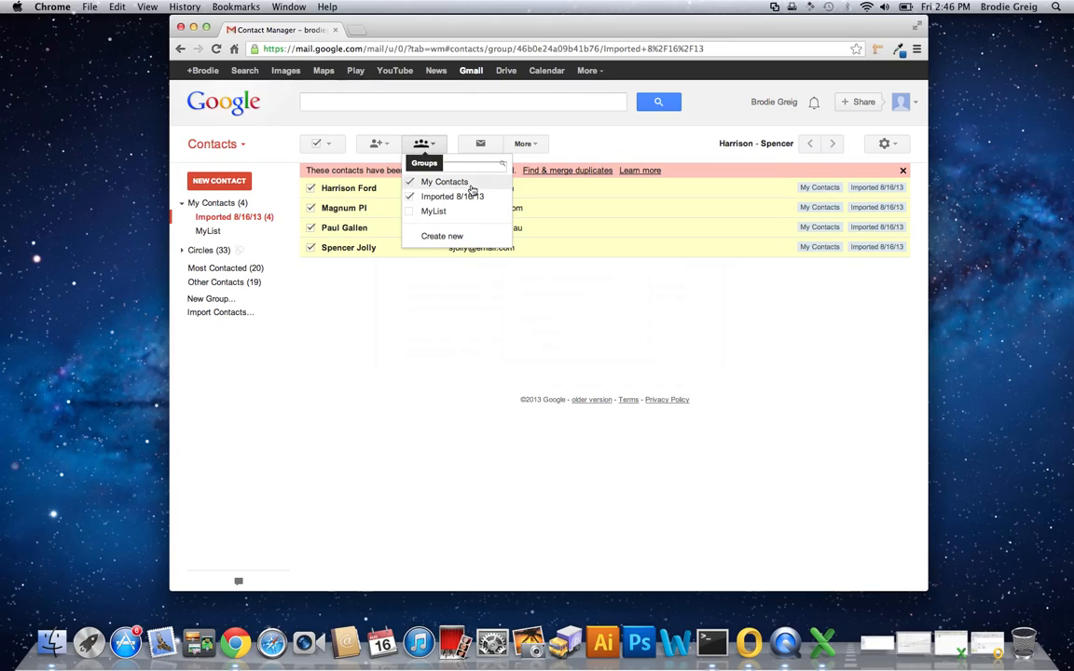
left_click(410, 198)
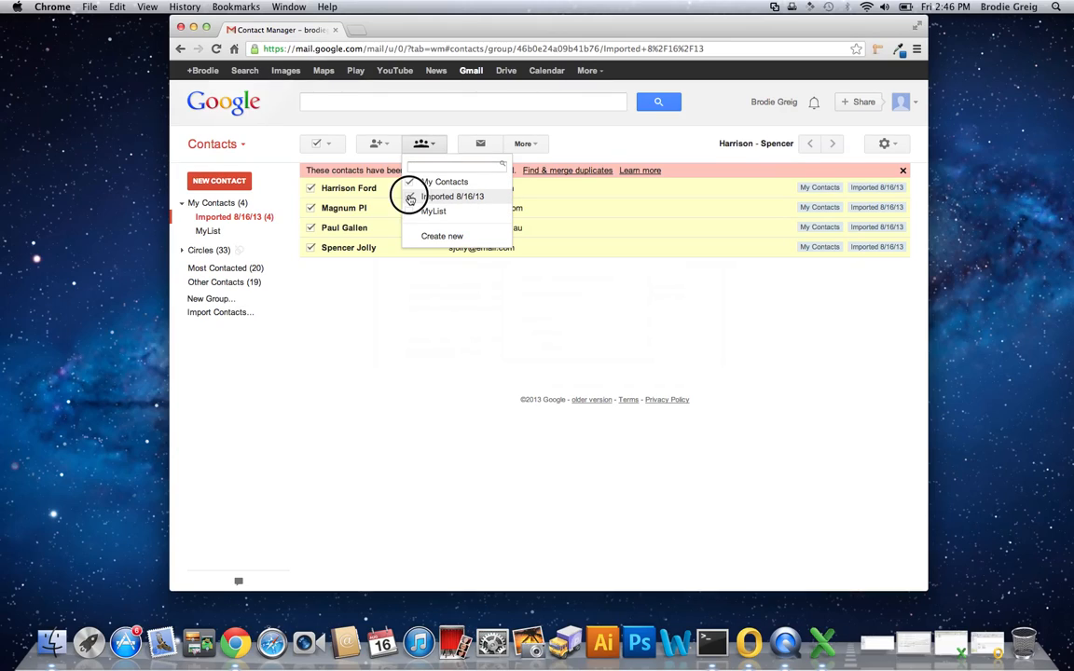
left_click(411, 213)
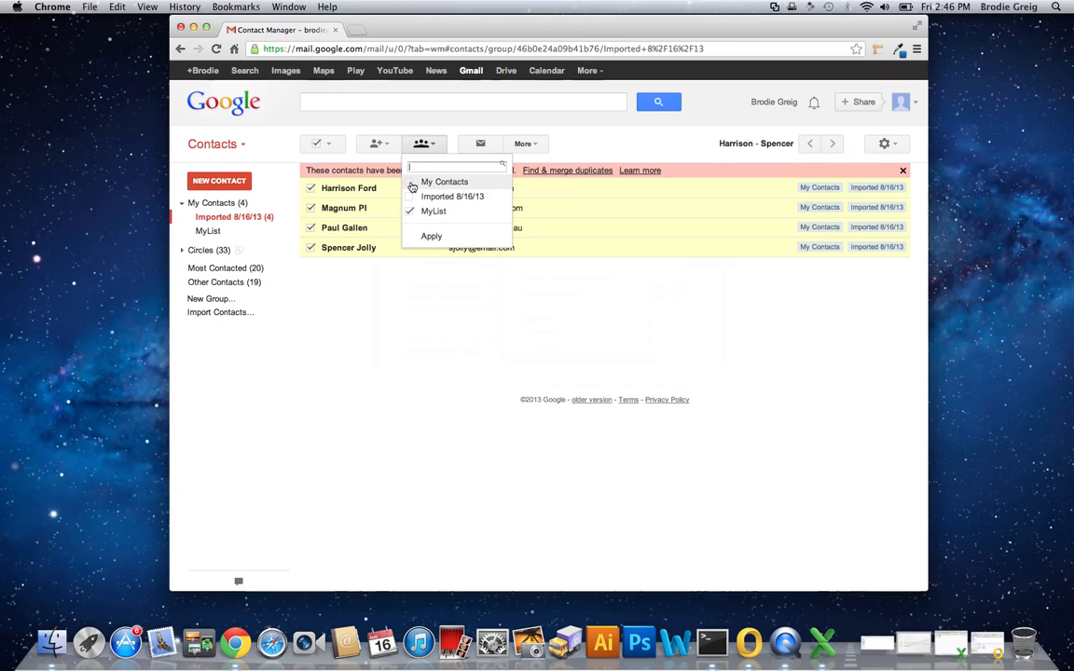
left_click(411, 186)
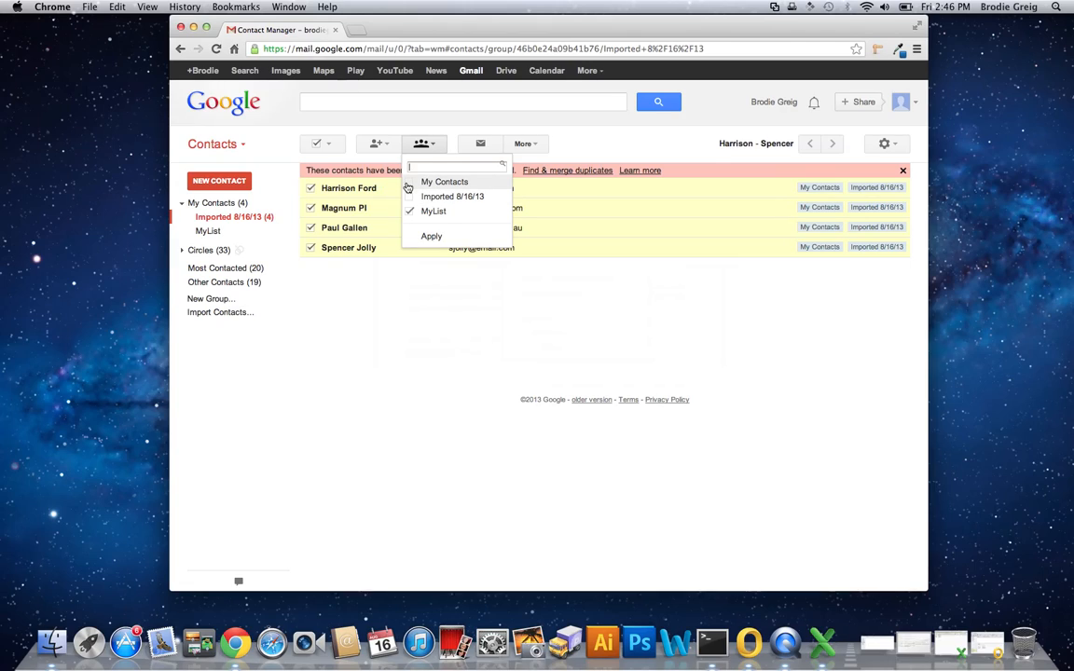
left_click(432, 236)
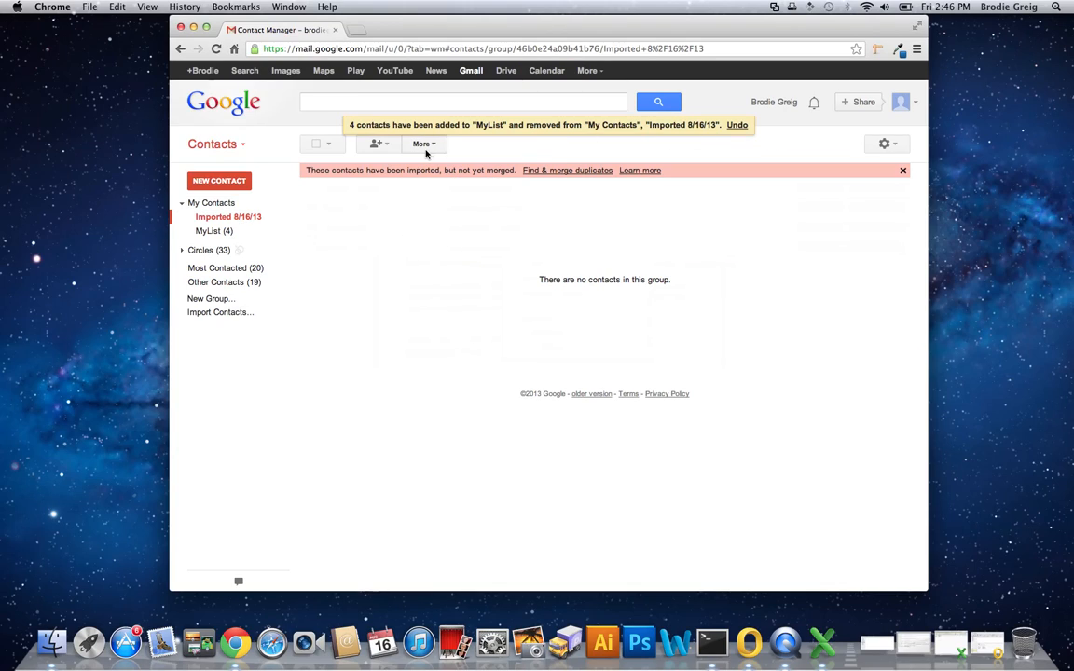
Step: Delete the empty Imported 8/16/13 group and open the MyList group to check its contacts
left_click(425, 146)
left_click(431, 193)
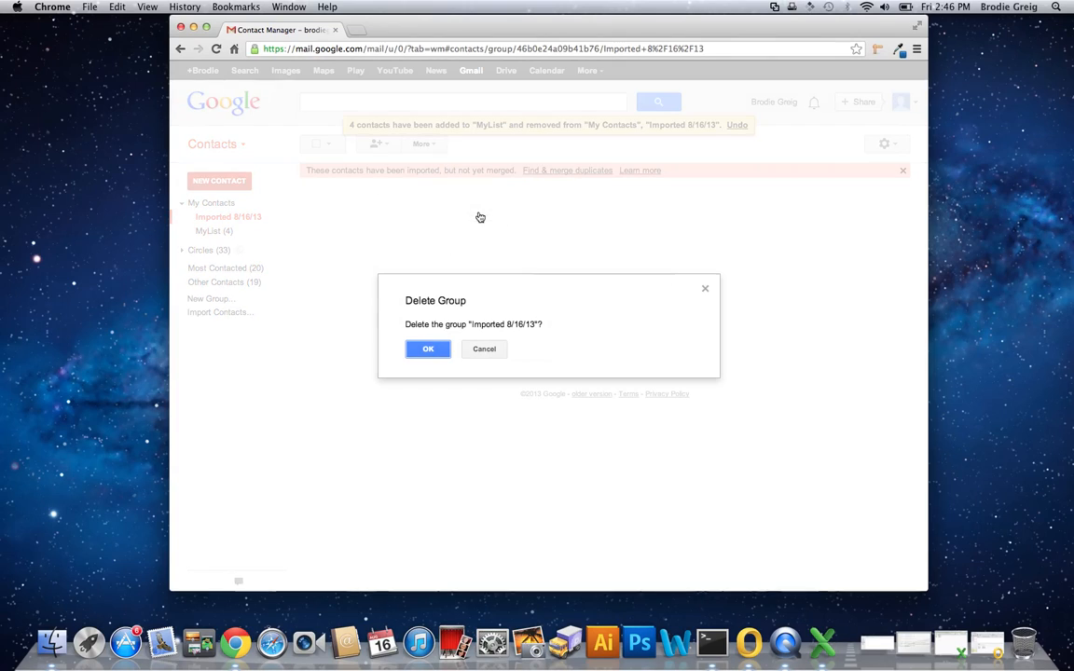
left_click(432, 353)
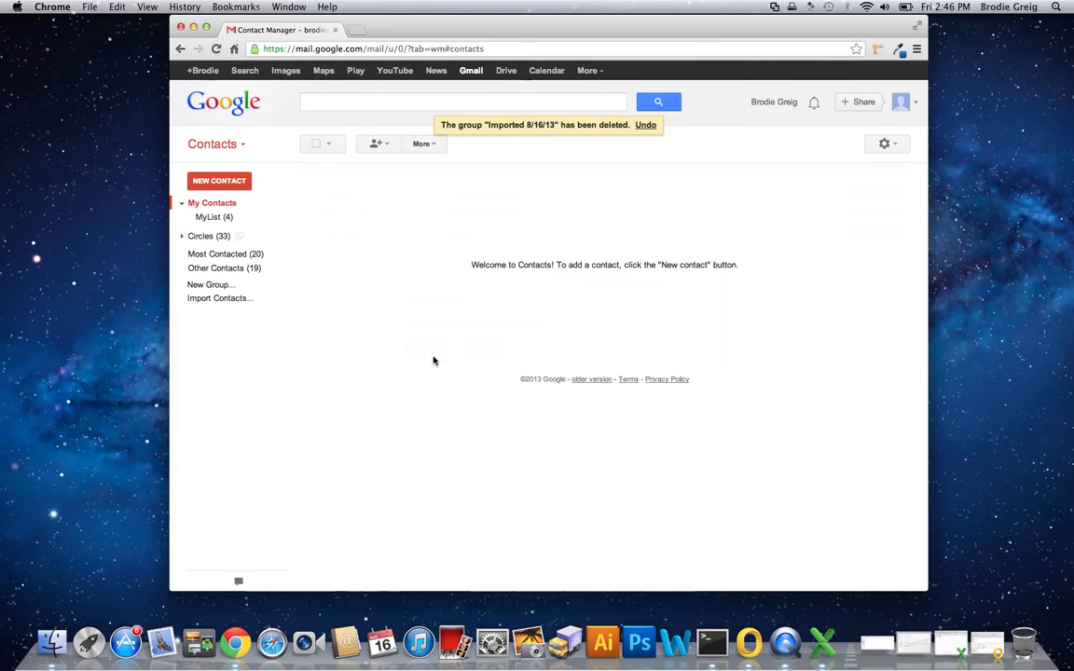
left_click(233, 218)
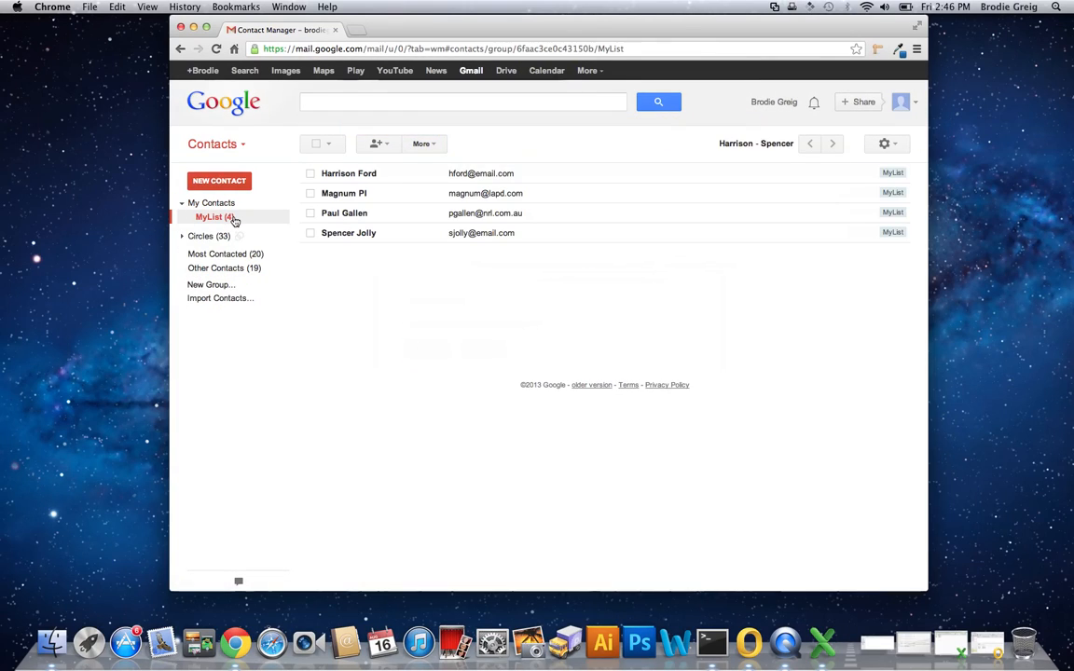